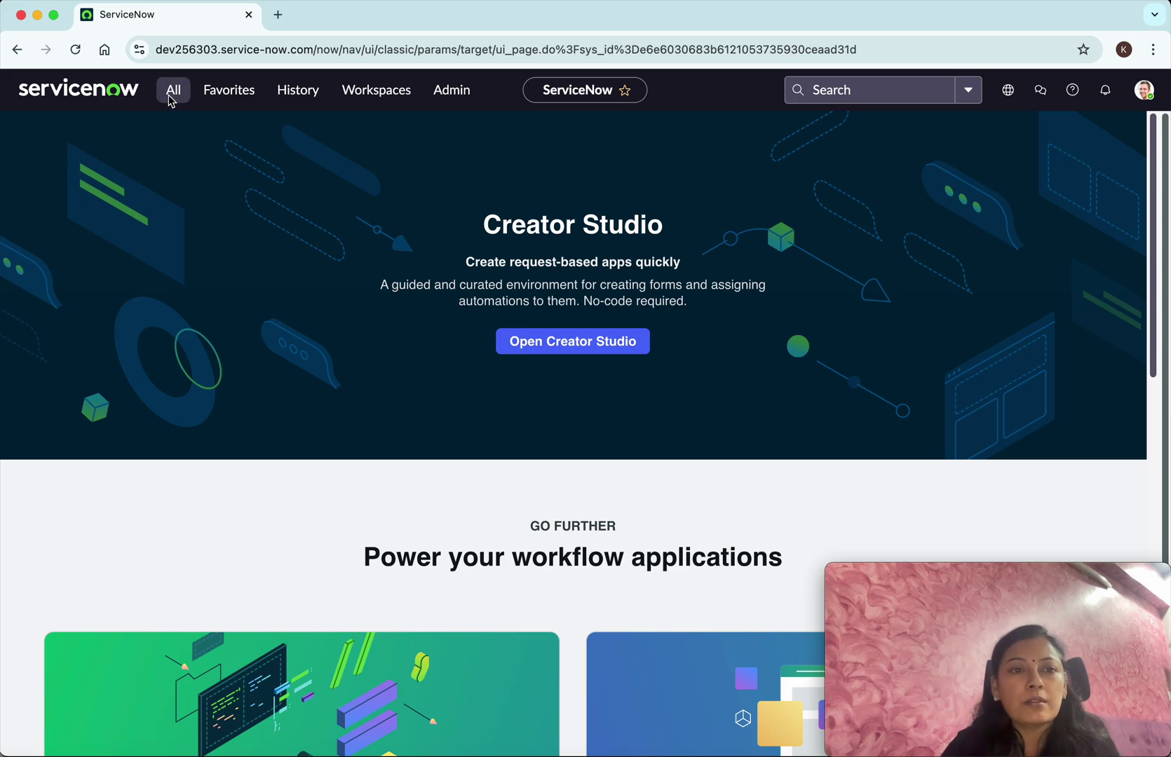
# Filter the navigator by 'user admin' and open User Administration > Users.
pyautogui.click(172, 92)
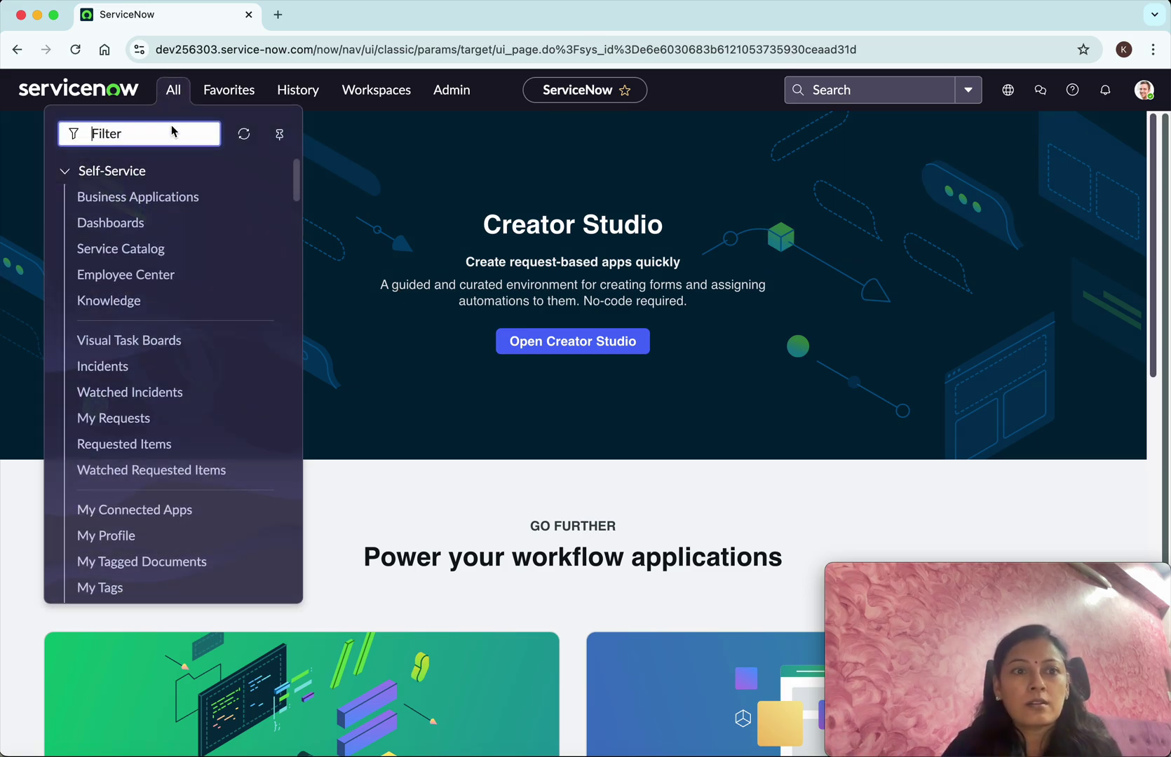
pyautogui.write('user admin')
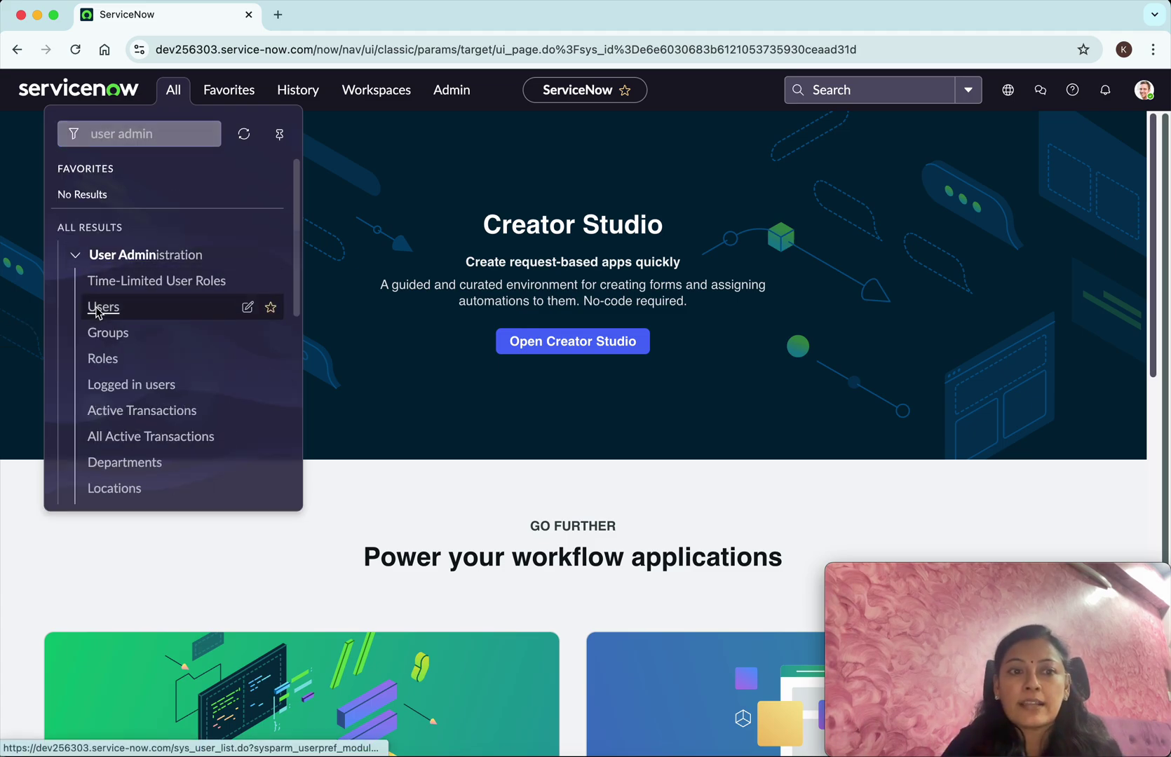
pyautogui.click(98, 308)
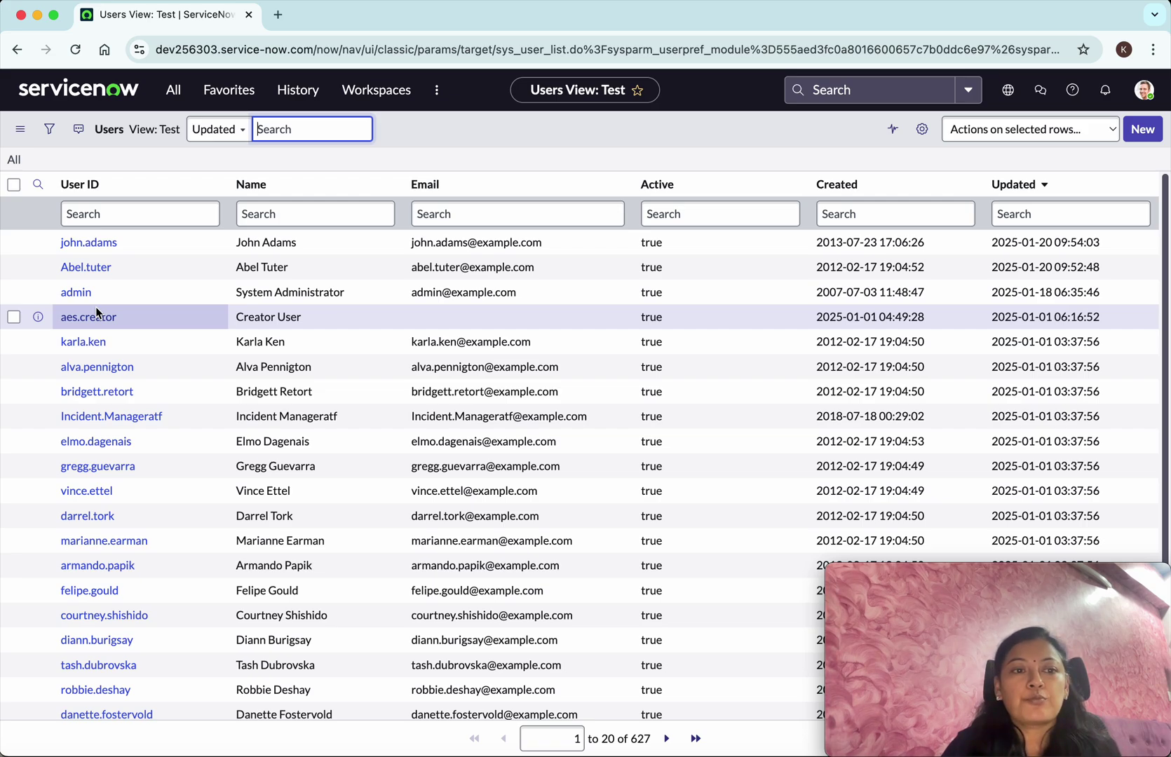
# Open the john.adams user record and check the View option in its actions menu.
pyautogui.click(101, 245)
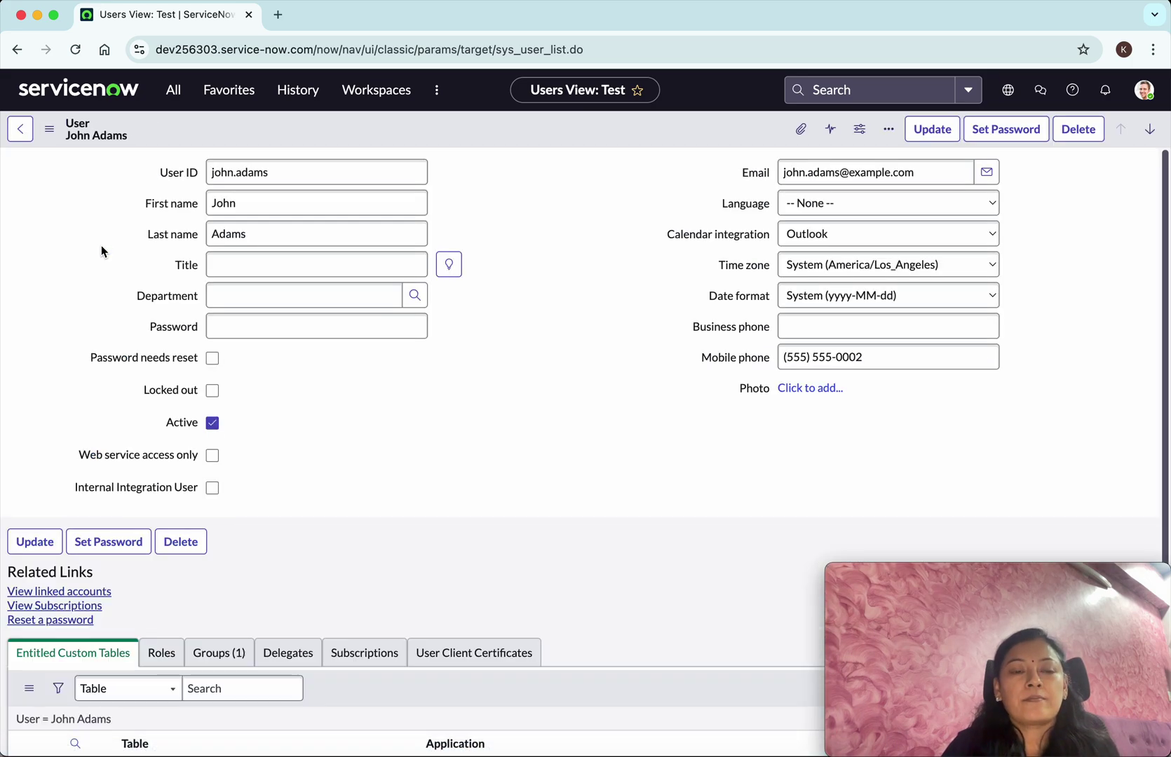
pyautogui.click(331, 411)
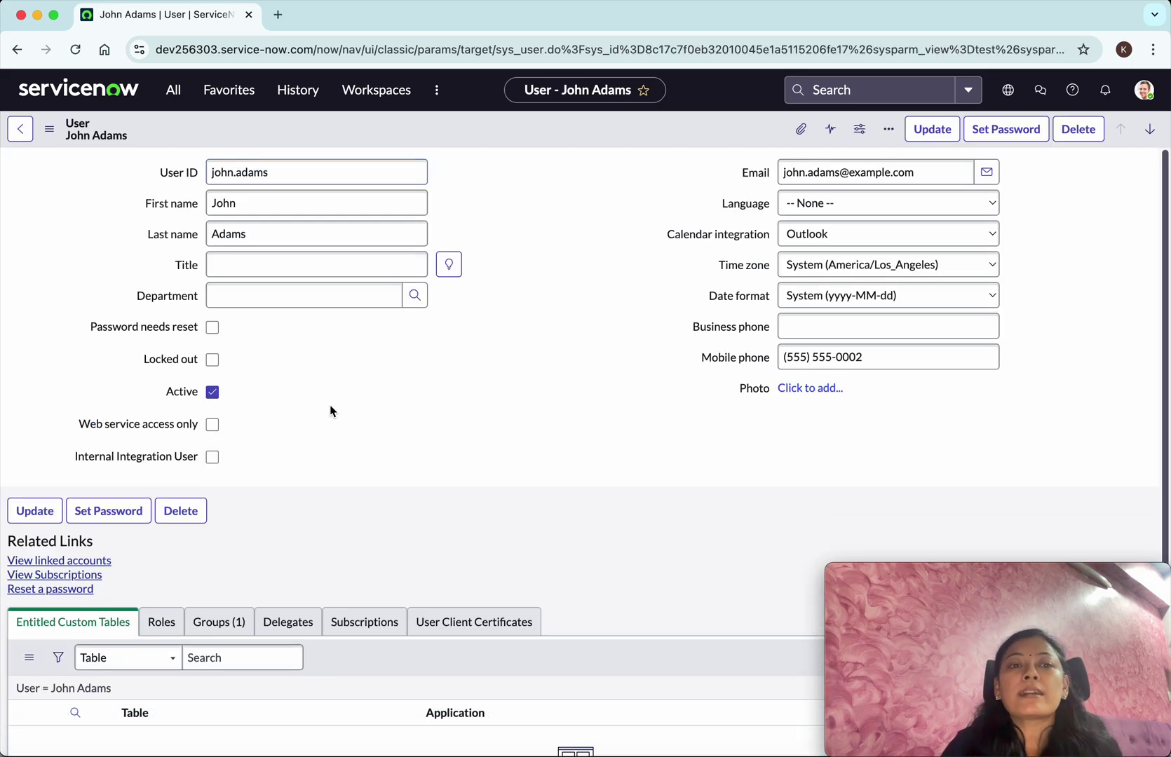
pyautogui.click(50, 131)
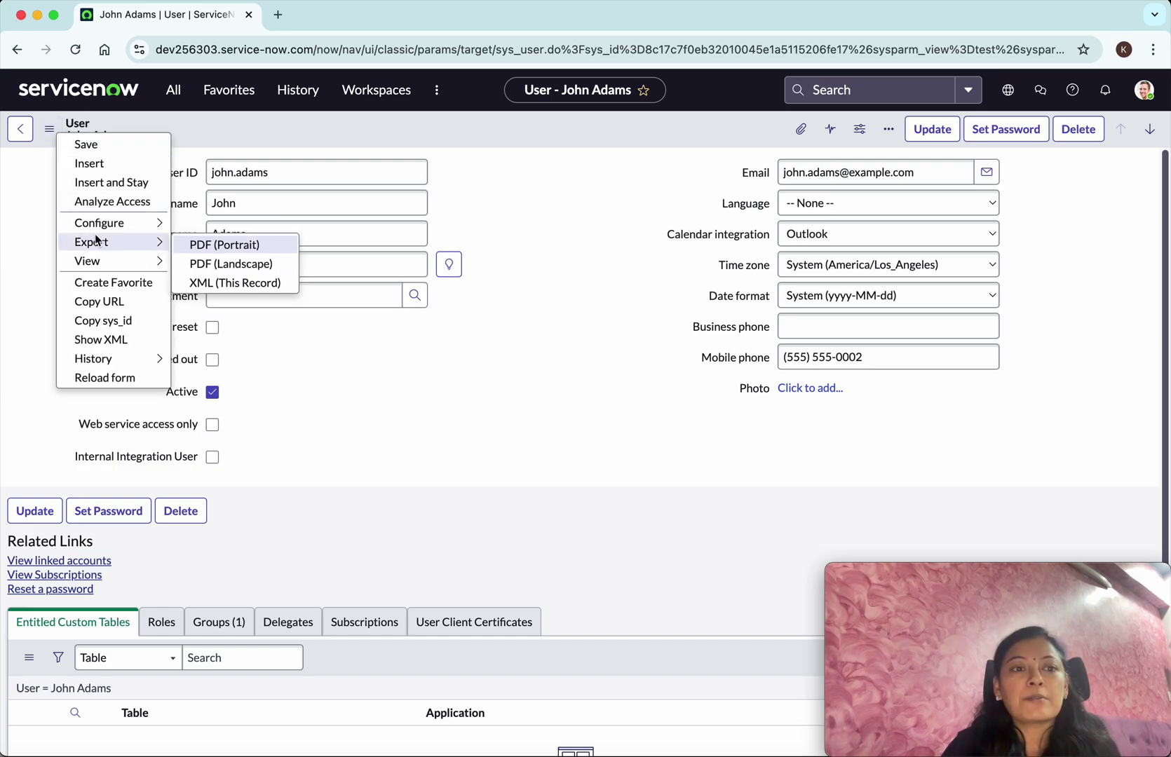
pyautogui.moveTo(136, 263)
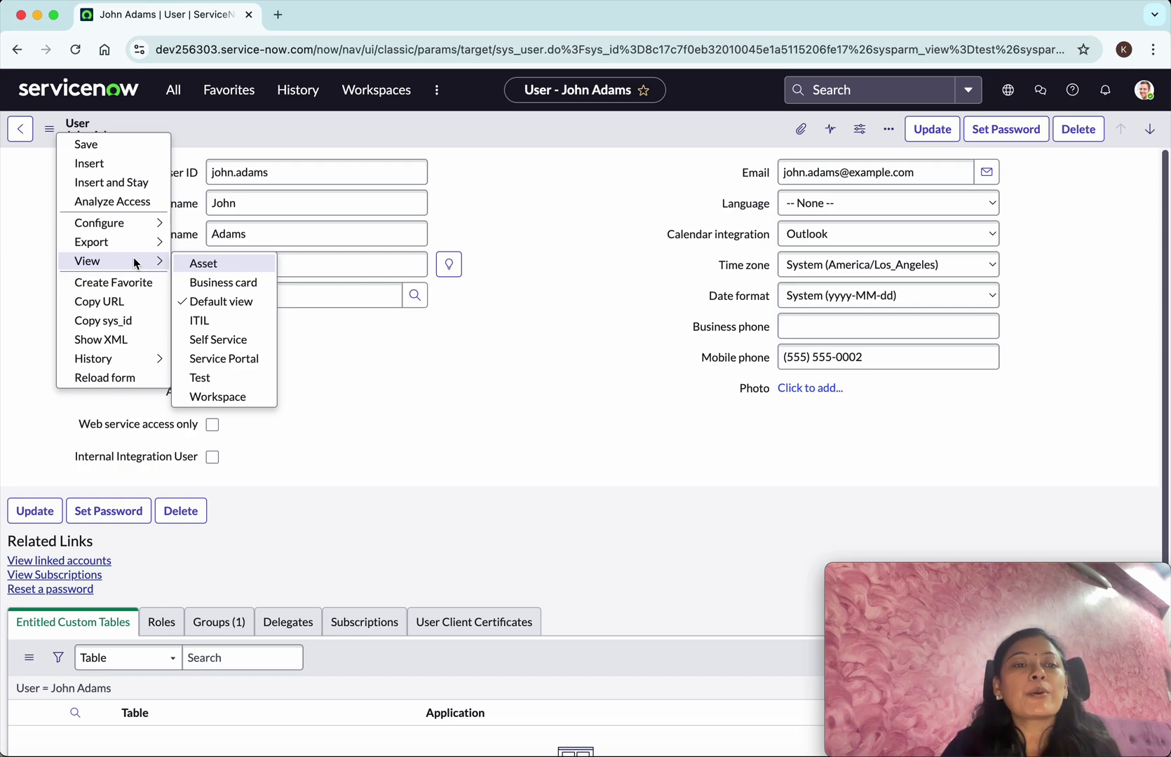
pyautogui.press('Escape')
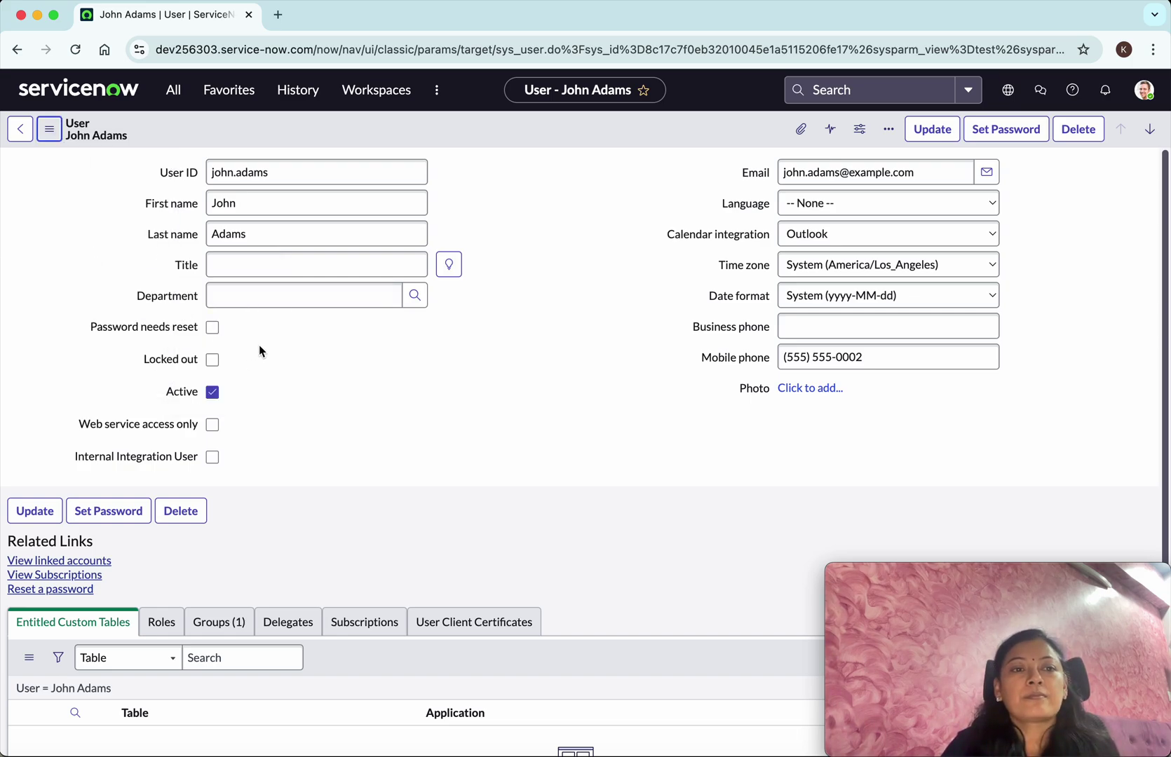
pyautogui.click(346, 296)
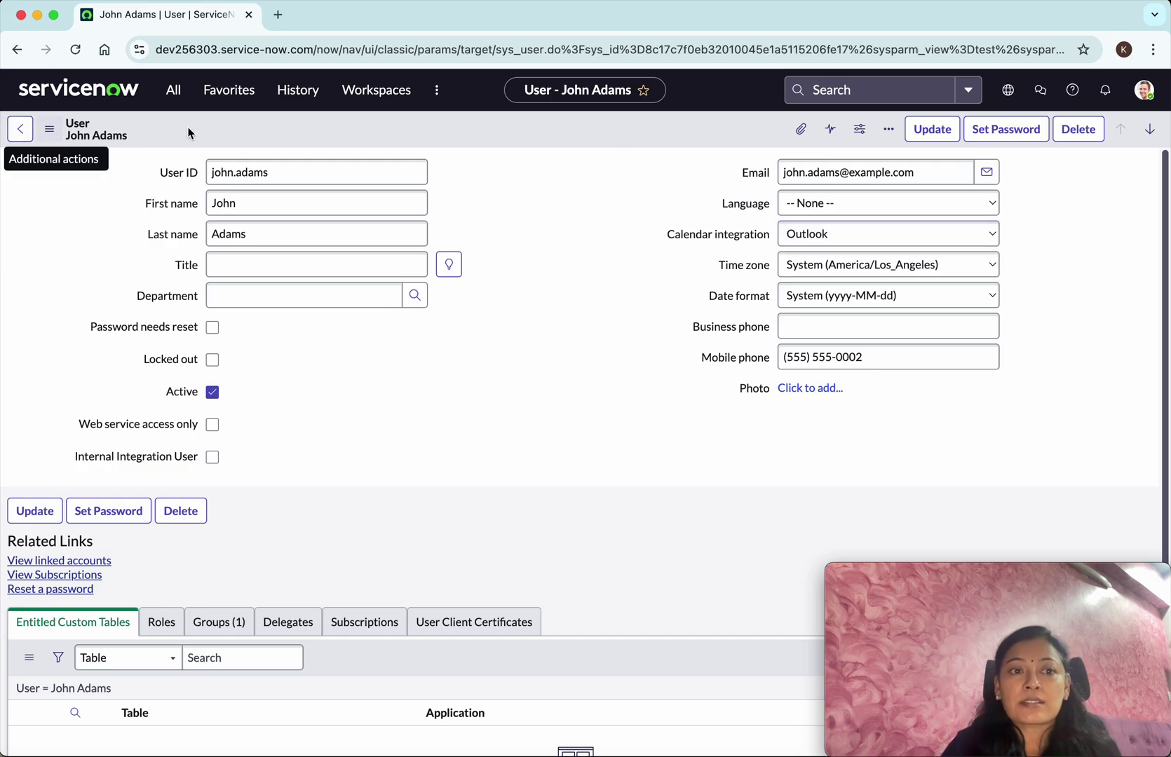
# Open Configure > Form Layout for the user form from the header's context menu.
pyautogui.rightClick(519, 135)
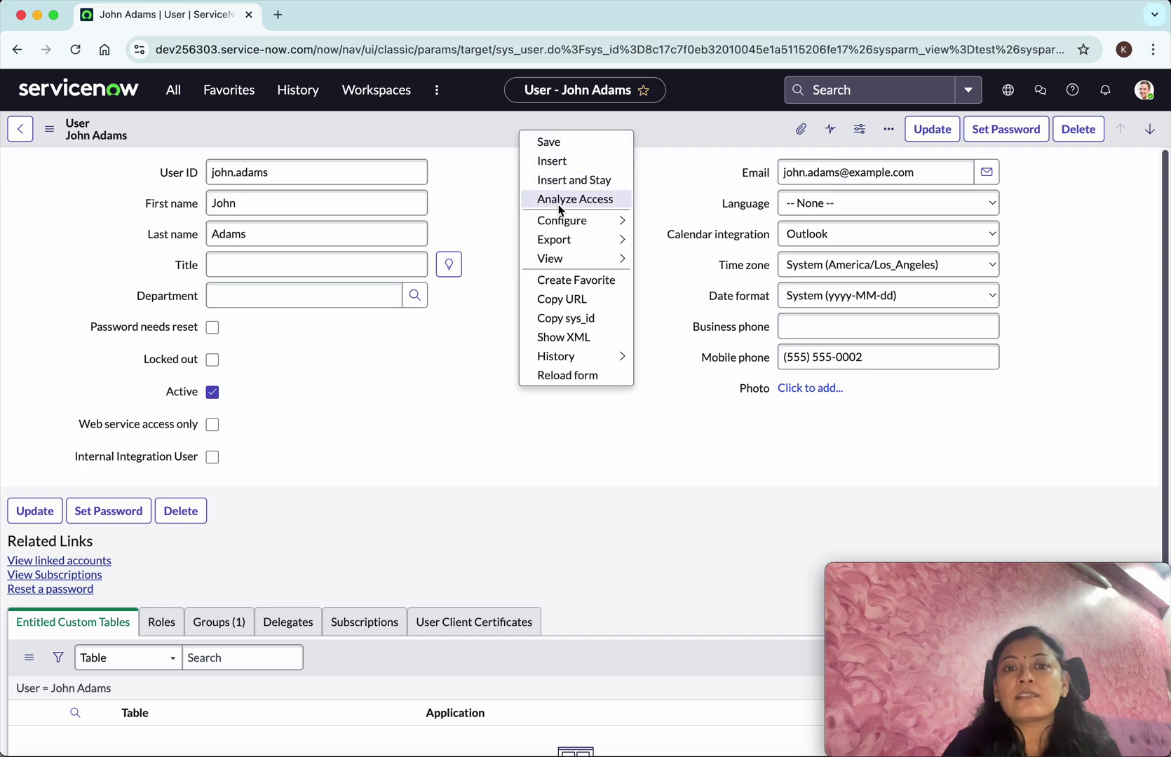
pyautogui.moveTo(564, 222)
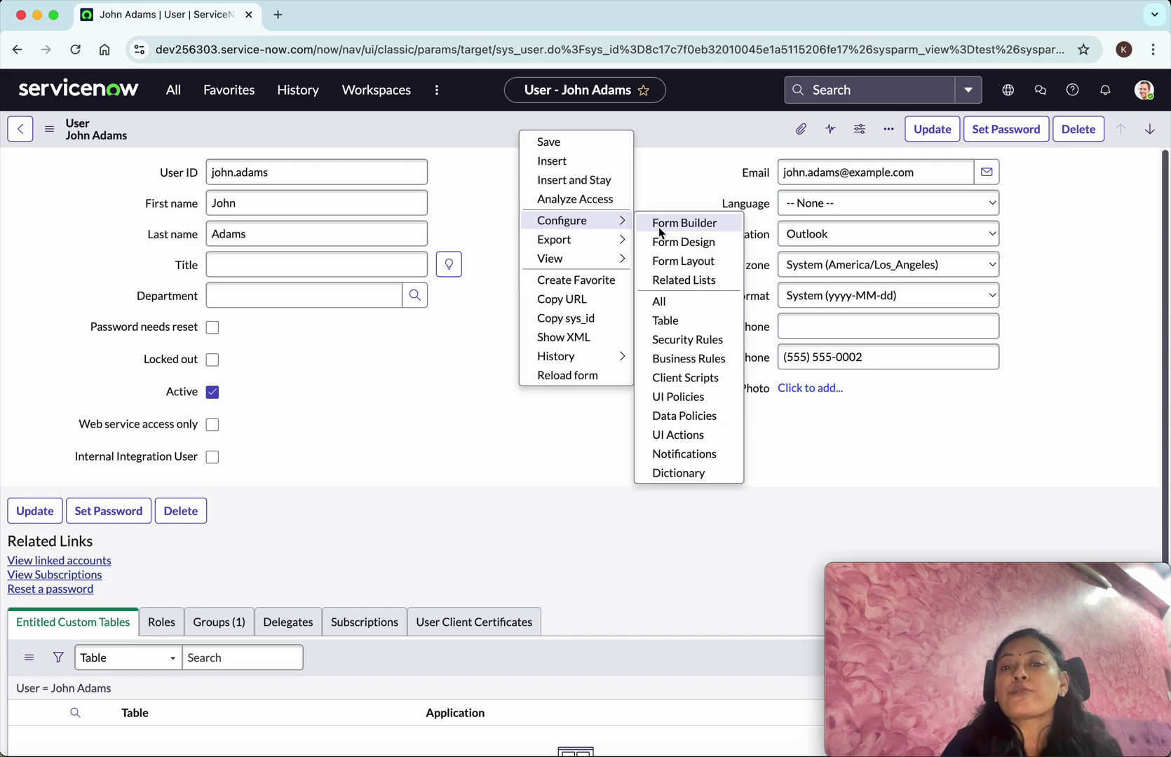
pyautogui.click(669, 267)
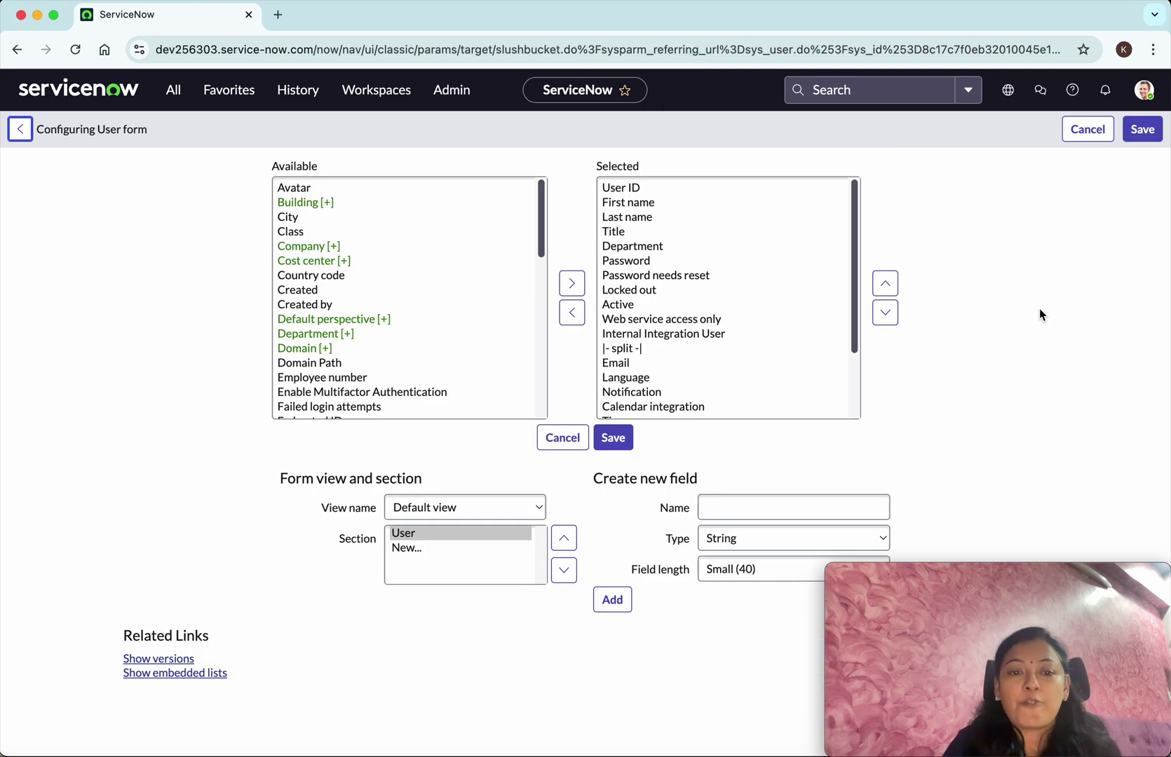
# Create a new form view named 'Demo' from the View name list.
pyautogui.click(544, 513)
pyautogui.click(472, 597)
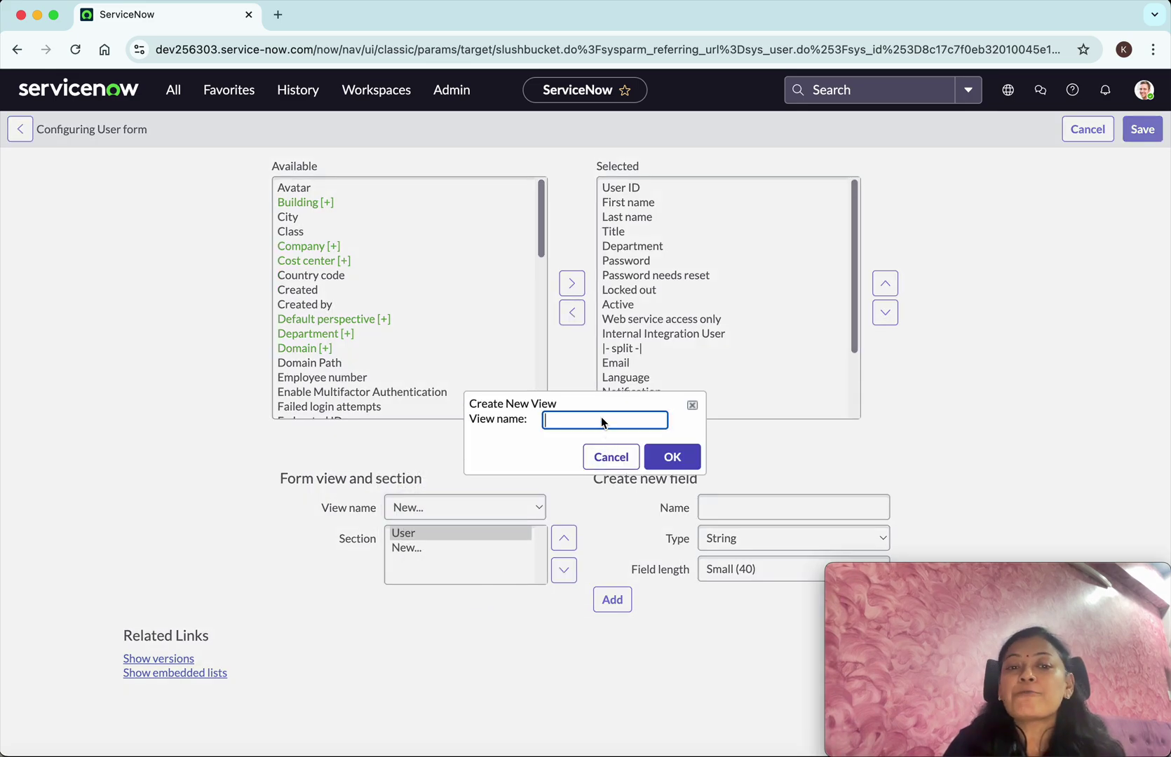
pyautogui.write('Demo')
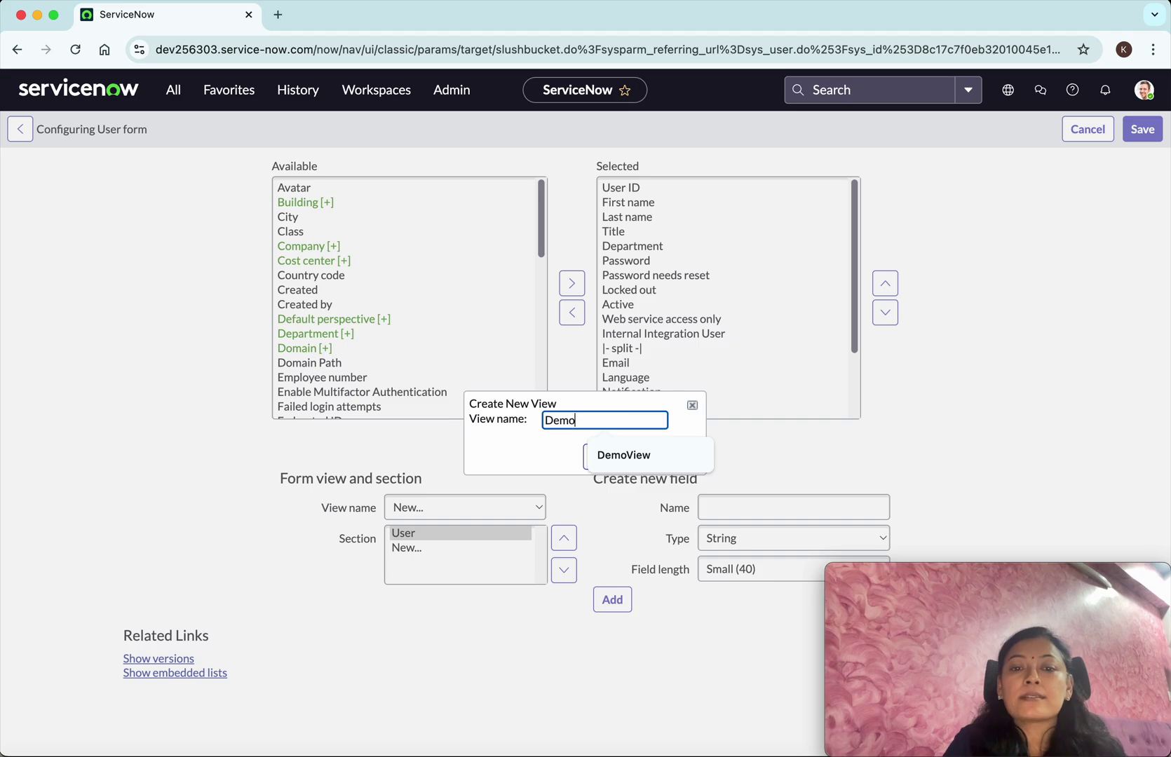
pyautogui.click(553, 467)
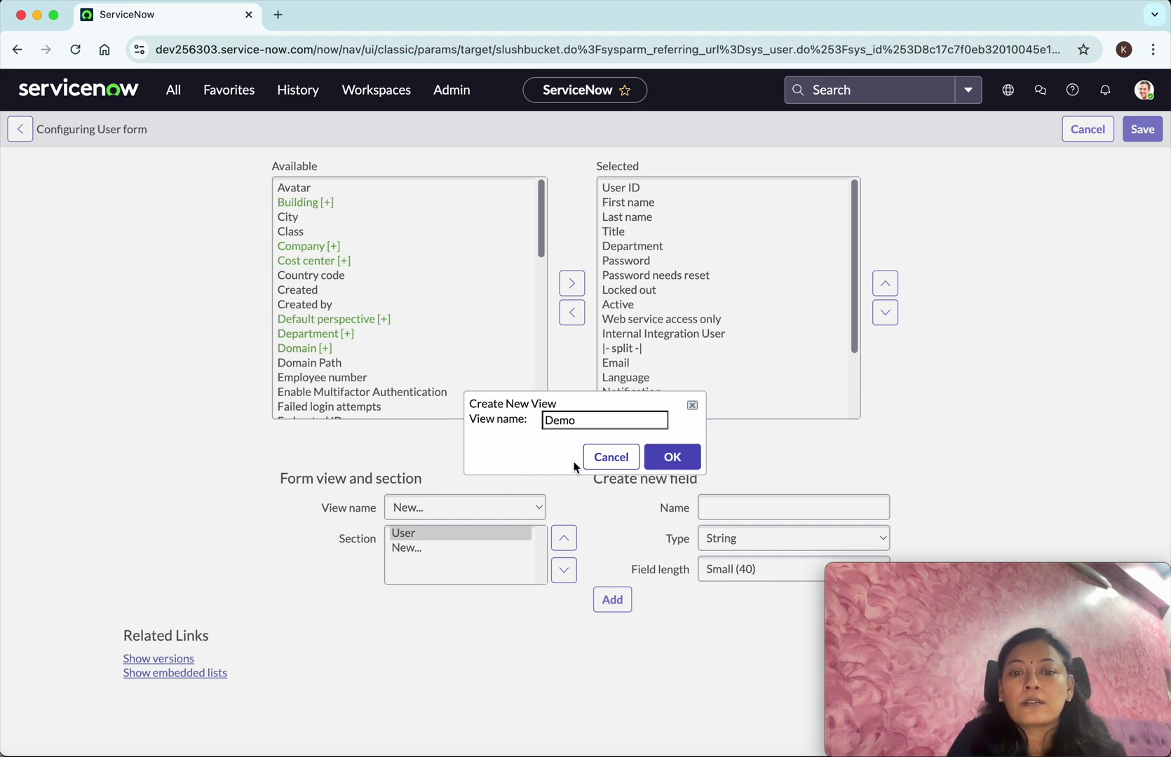
pyautogui.click(673, 459)
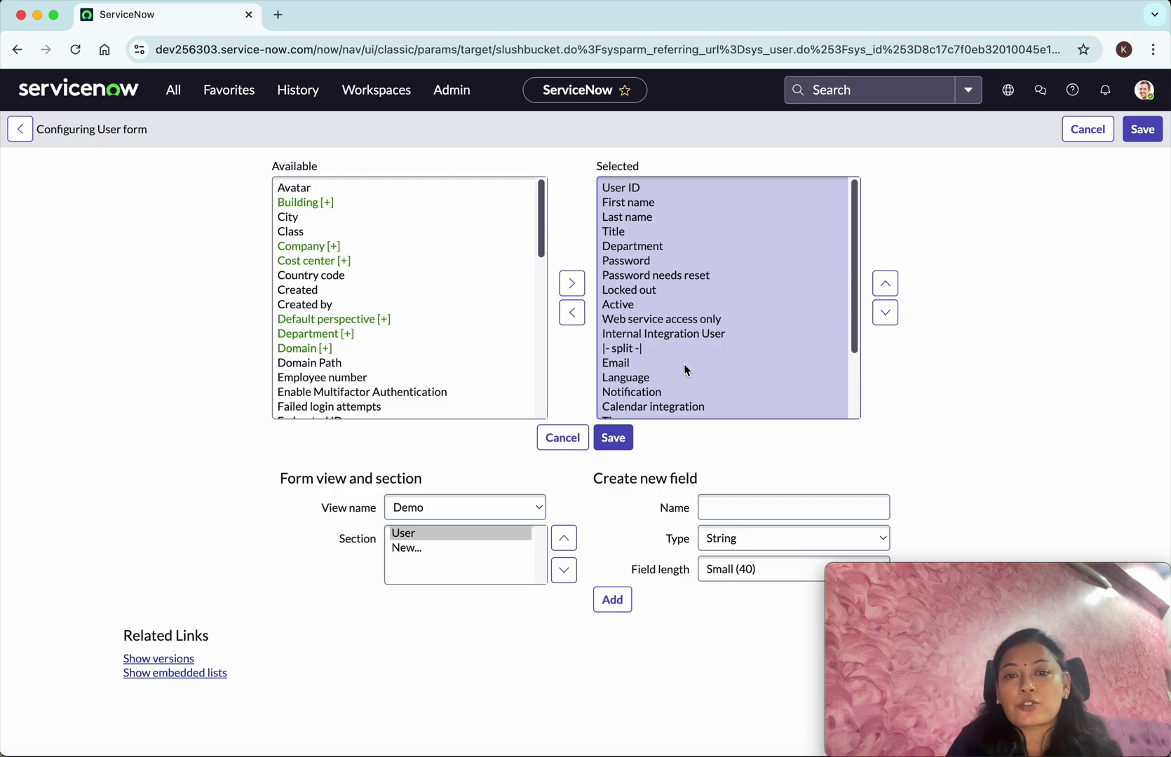
# Remove Title through end_split, keeping User ID, First name and Last name, and save.
pyautogui.click(619, 188)
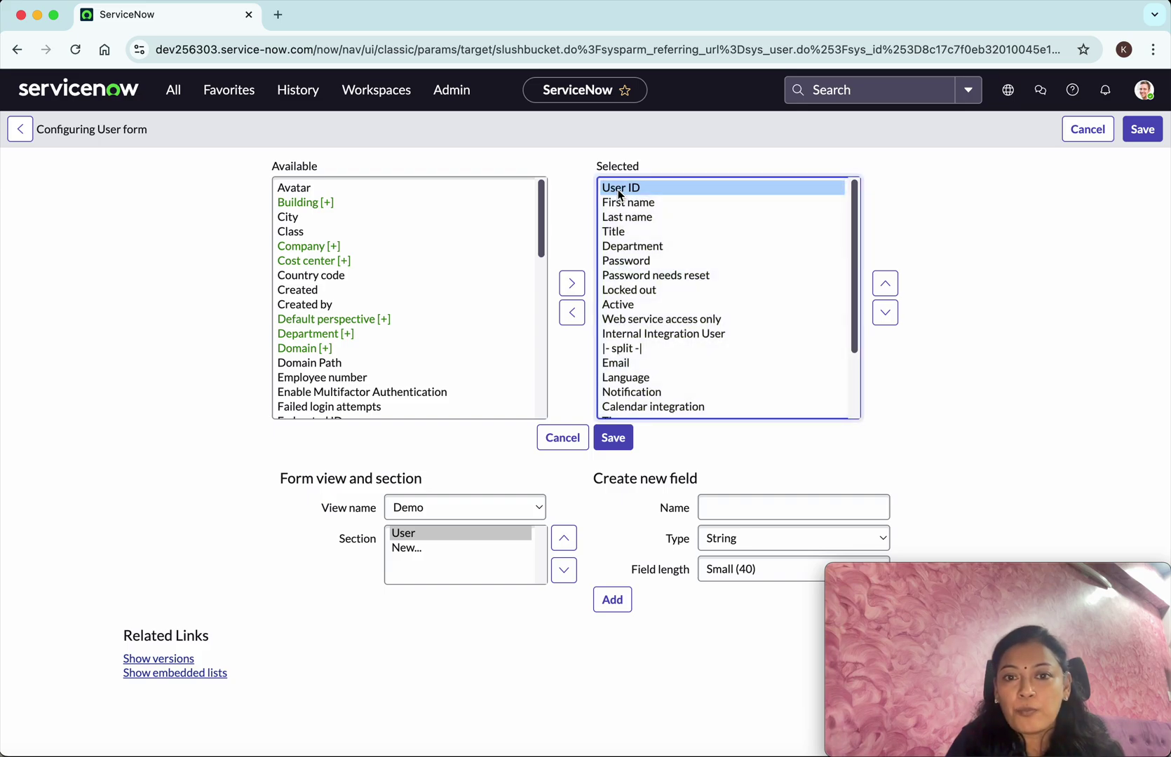
pyautogui.keyDown('shift'); pyautogui.click(629, 219); pyautogui.keyUp('shift')
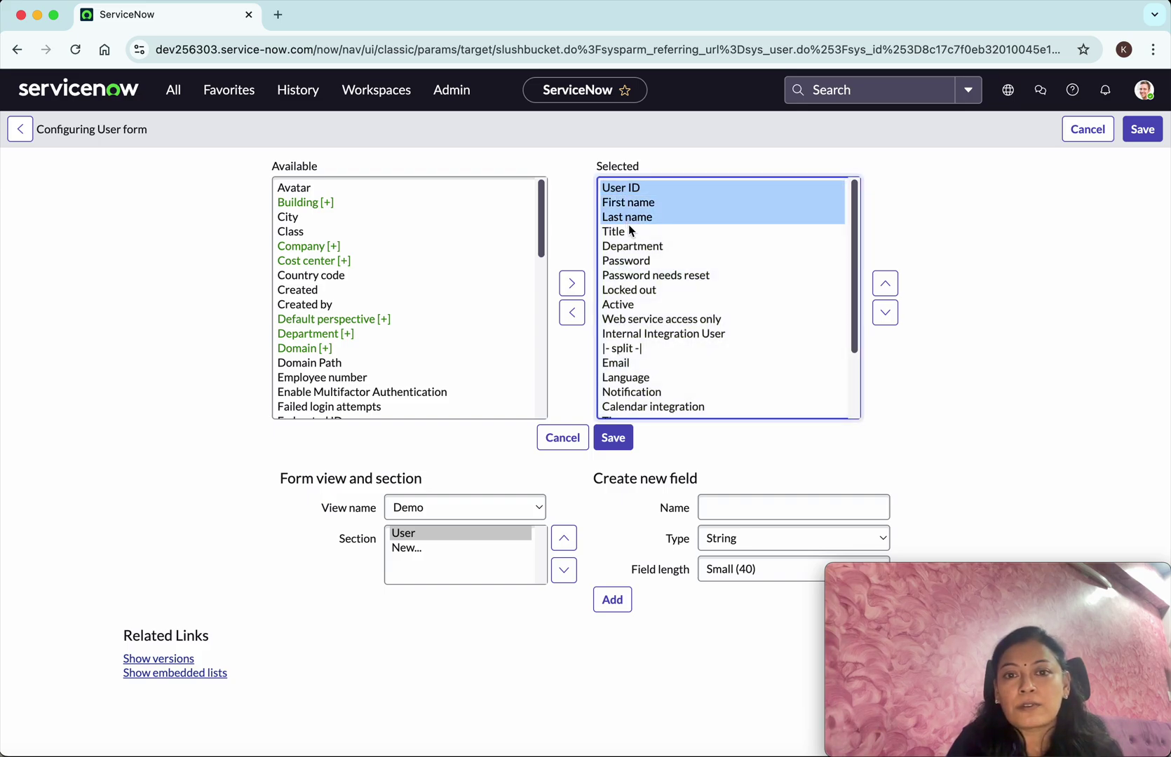
pyautogui.click(632, 233)
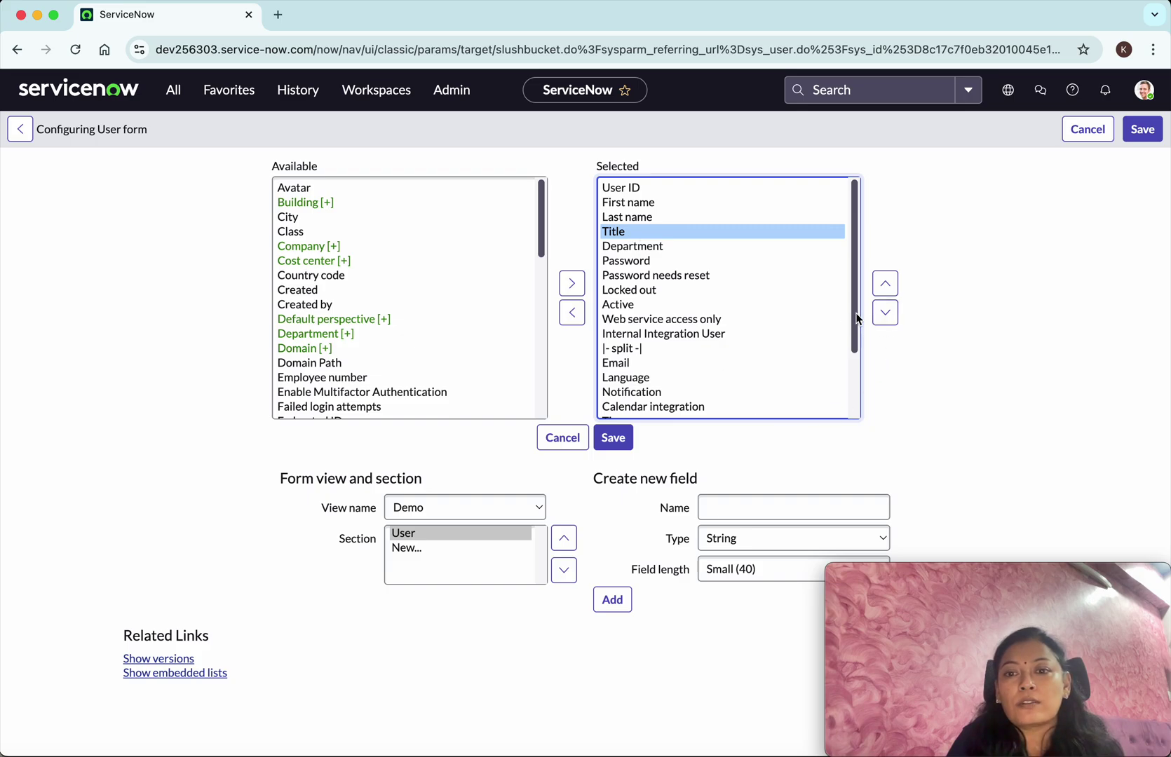
pyautogui.moveTo(854, 321); pyautogui.dragTo(685, 407)
pyautogui.keyDown('shift'); pyautogui.click(684, 406); pyautogui.keyUp('shift')
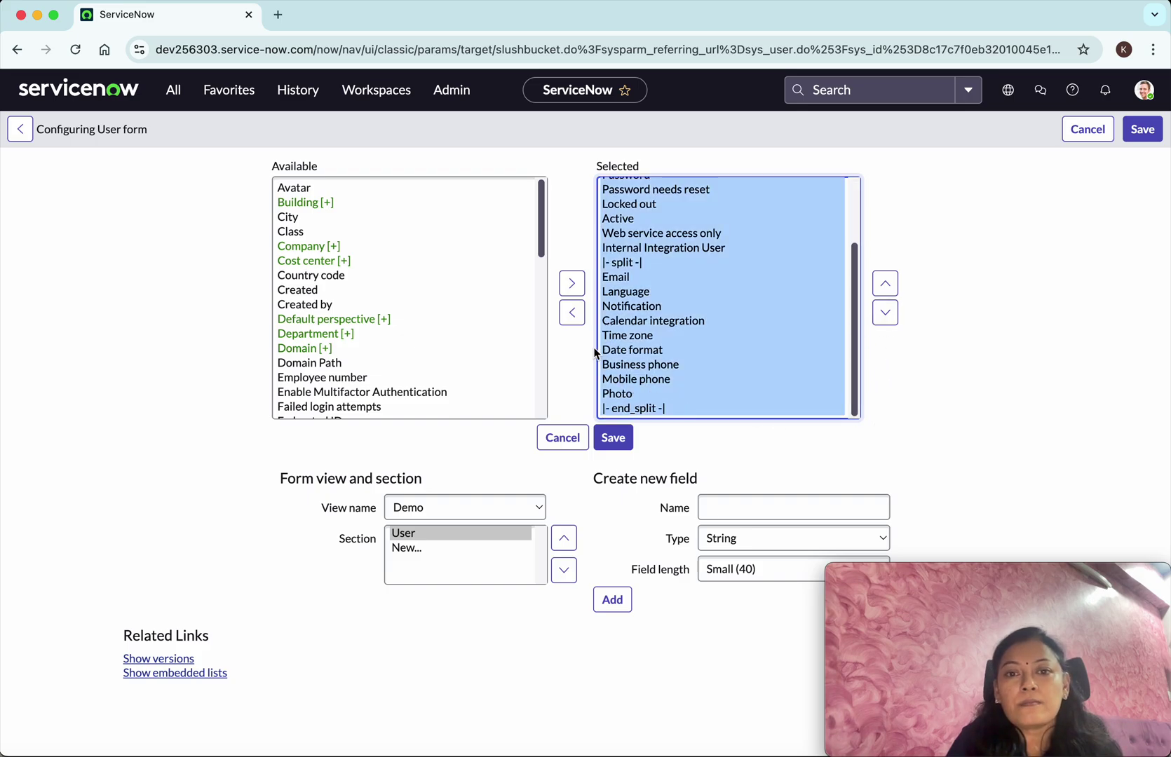
pyautogui.click(571, 321)
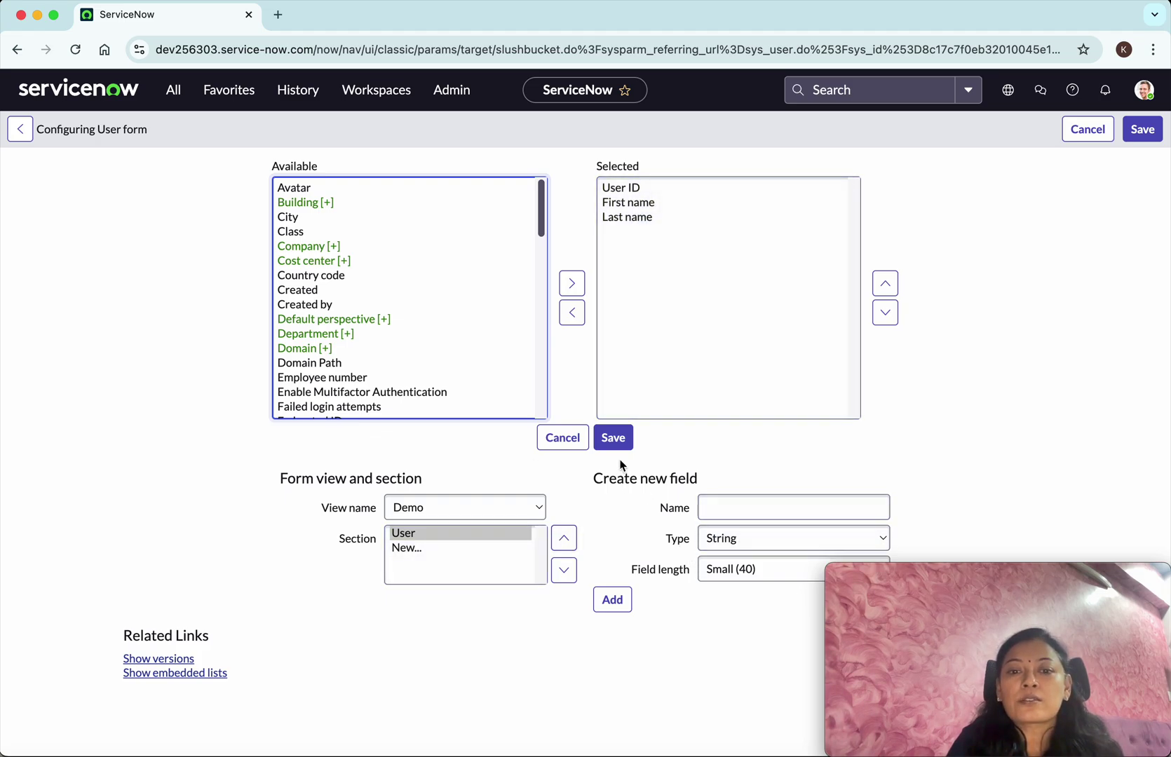
pyautogui.click(614, 439)
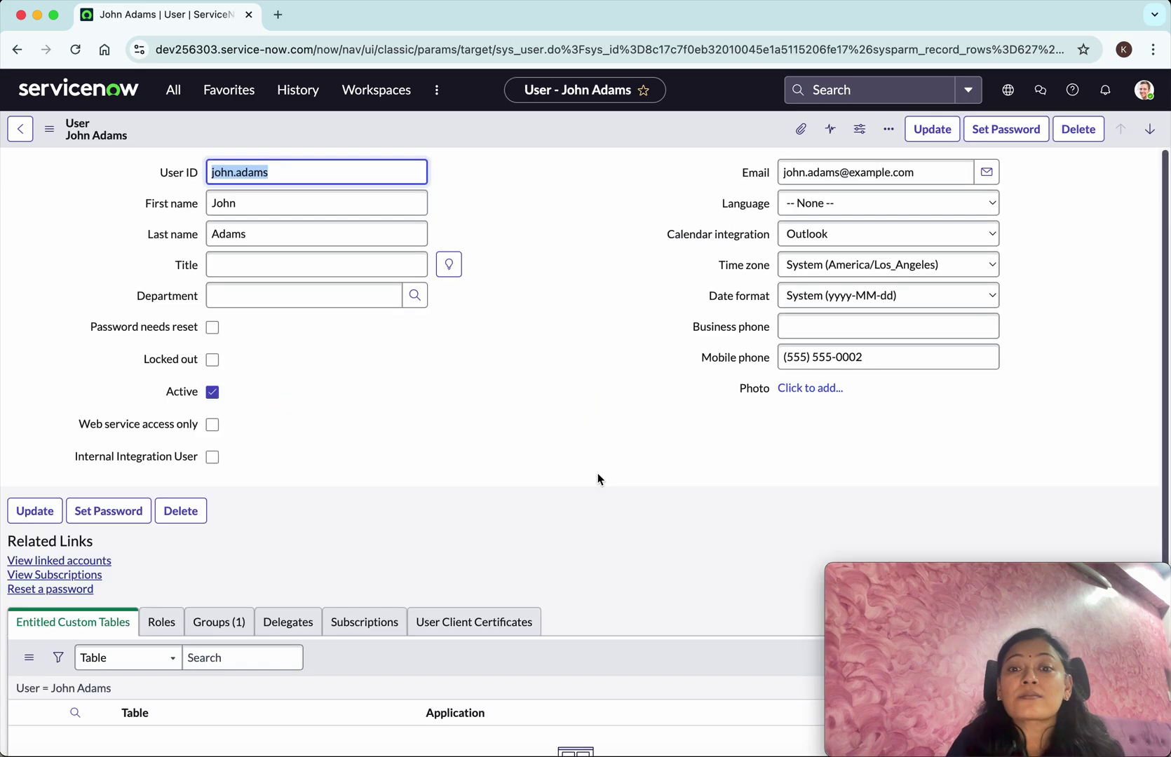
# Switch the user record to the Demo view from the form's View menu.
pyautogui.click(51, 132)
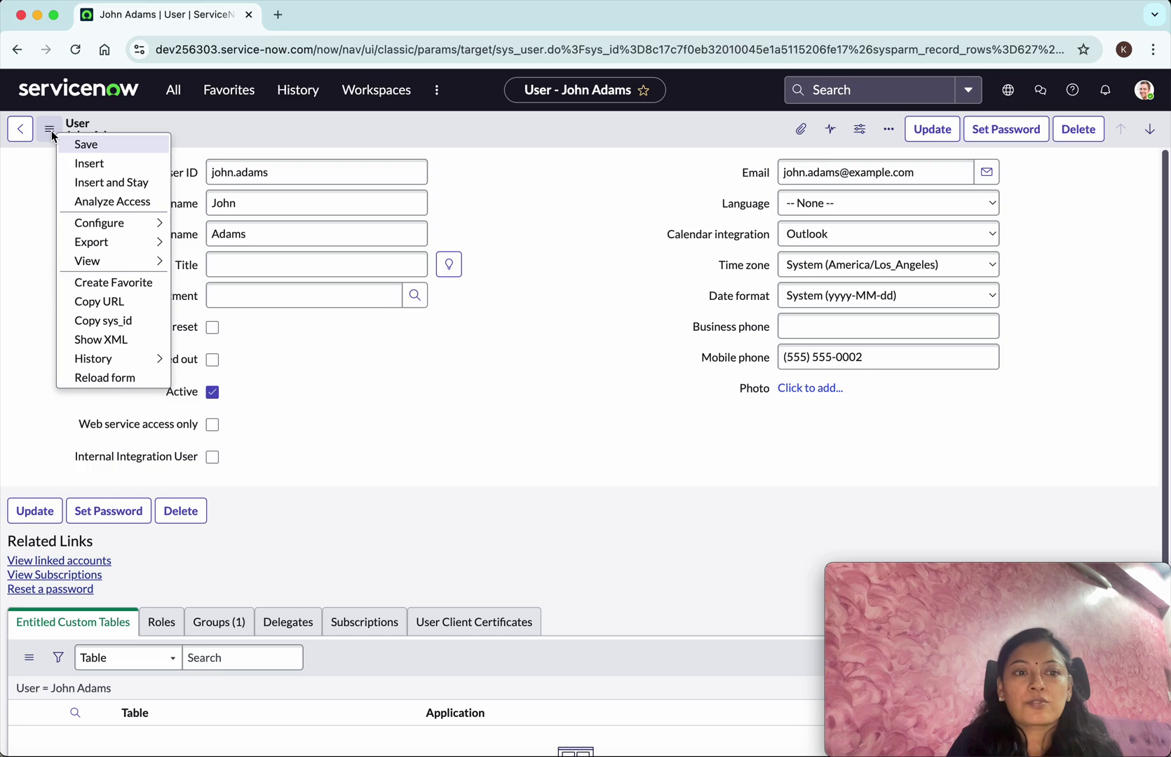
pyautogui.moveTo(97, 263)
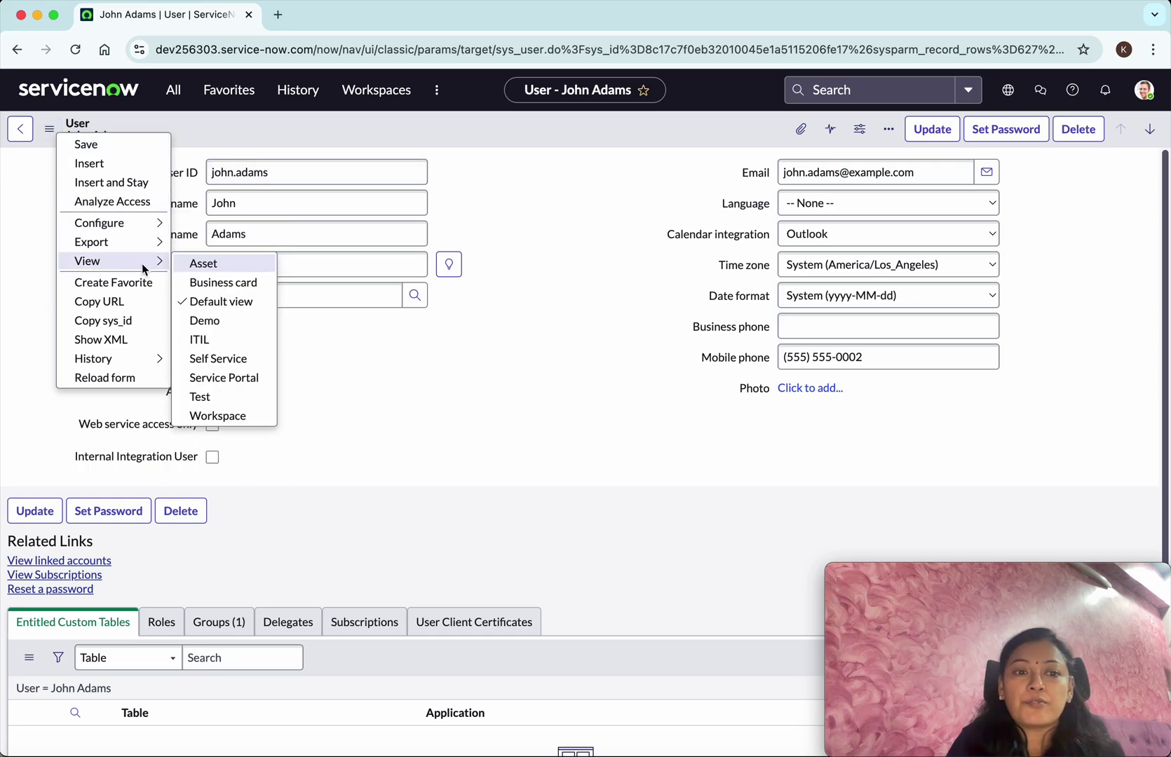
pyautogui.click(239, 318)
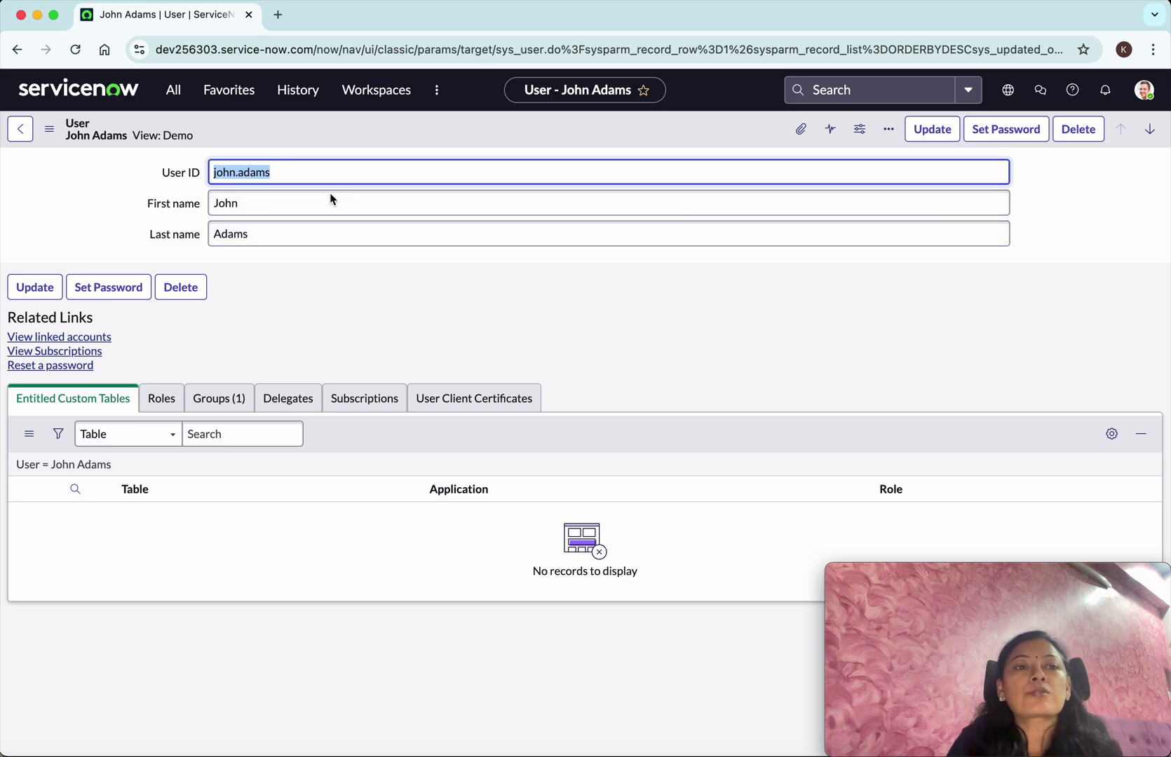
# Open the Form Layout configuration for the Demo view.
pyautogui.click(51, 131)
pyautogui.moveTo(89, 229)
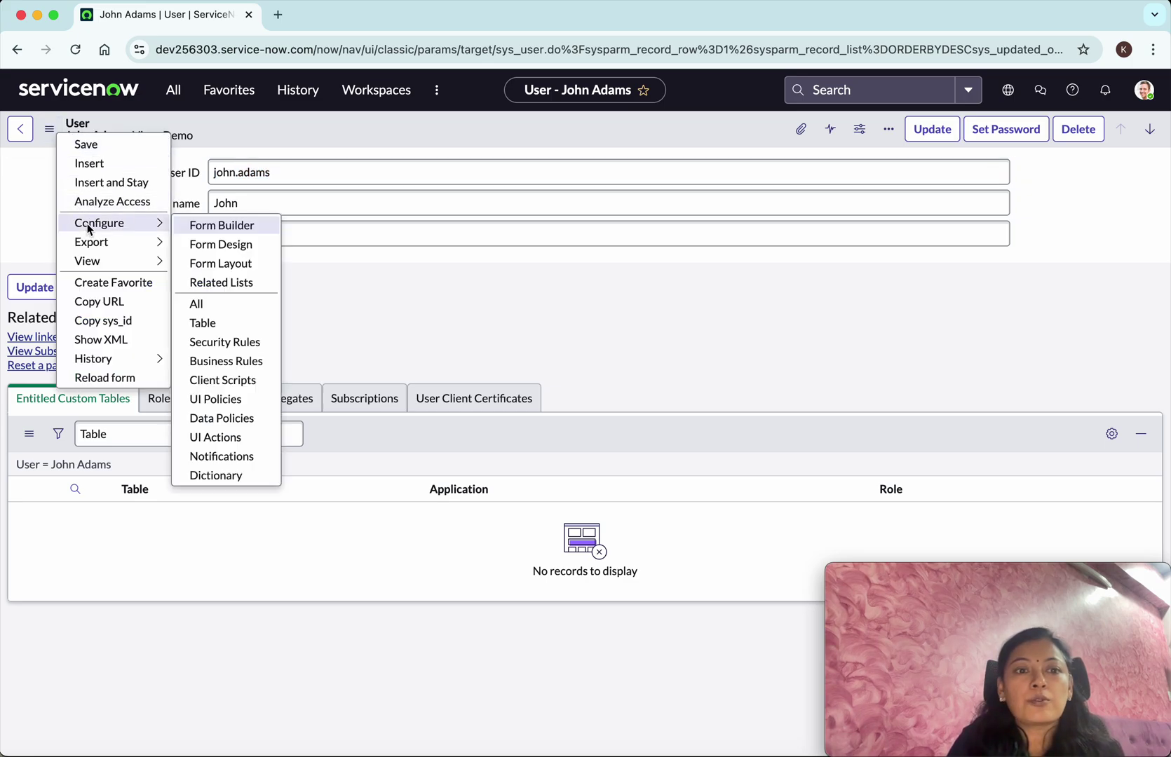
pyautogui.click(225, 264)
pyautogui.scroll(3, 445, 359)
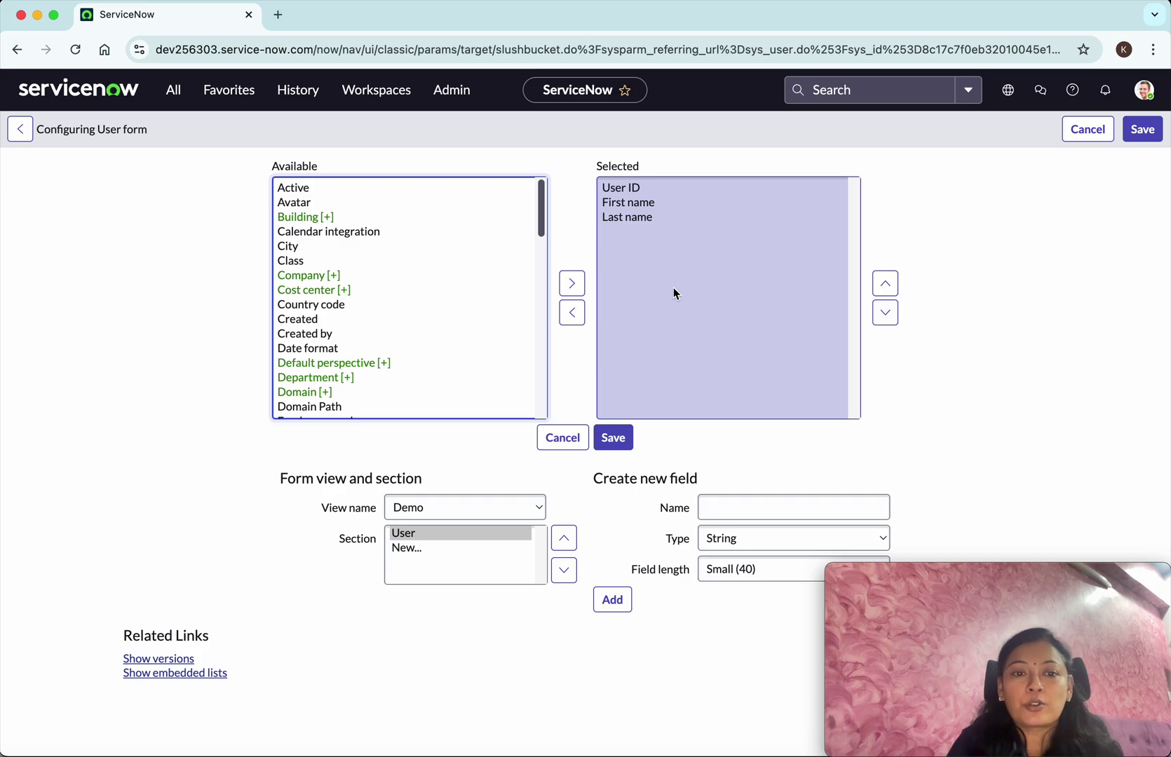
pyautogui.scroll(-20, 428, 354)
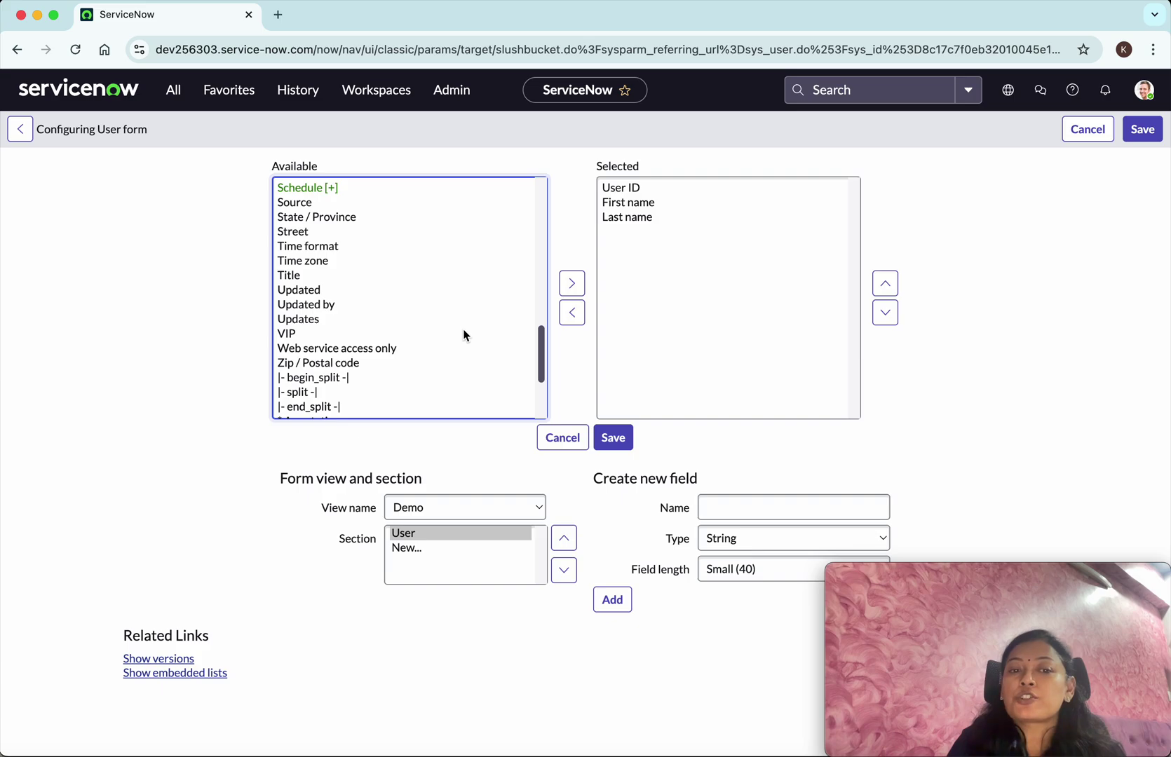
# Add the split marker and the Email field to the Selected list.
pyautogui.click(302, 394)
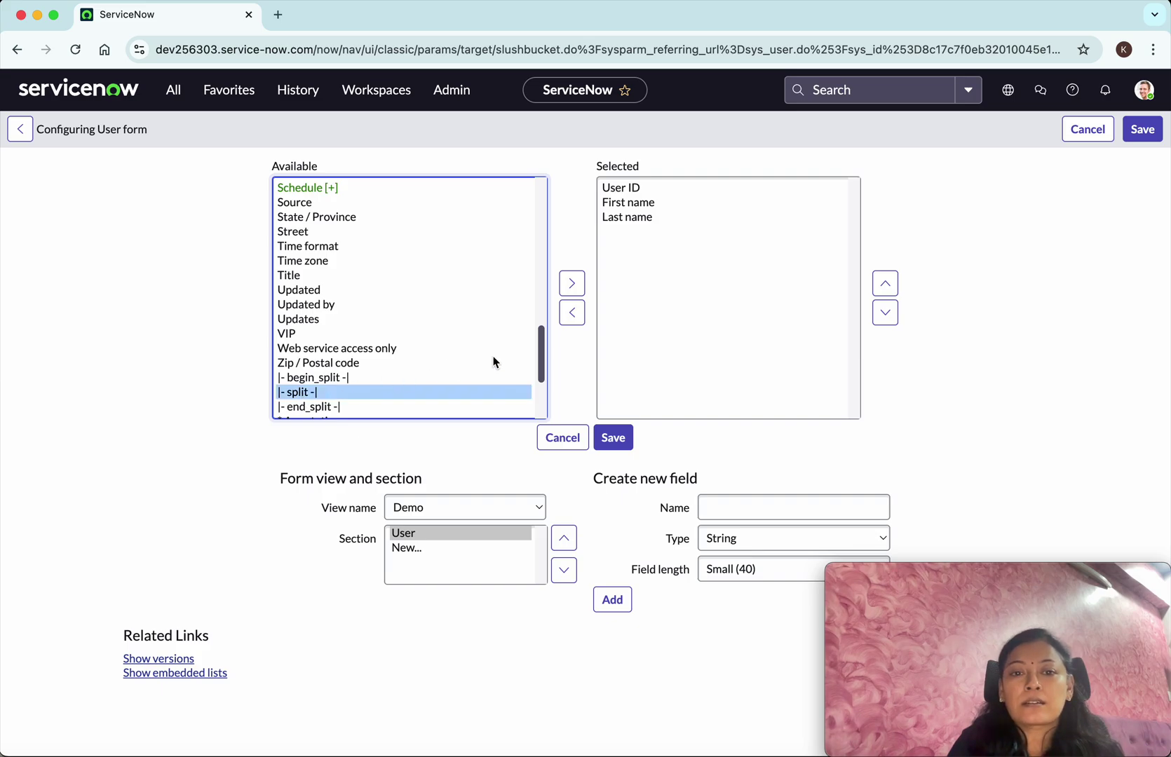
pyautogui.click(571, 284)
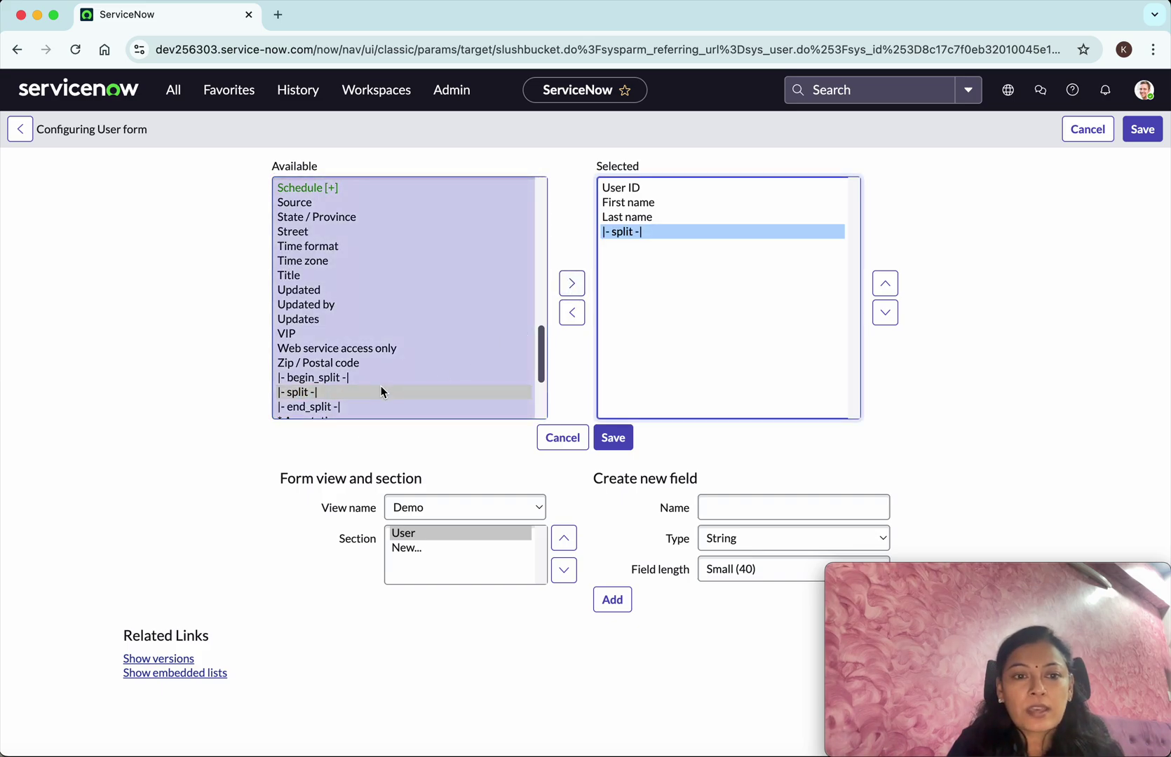
pyautogui.scroll(10, 384, 364)
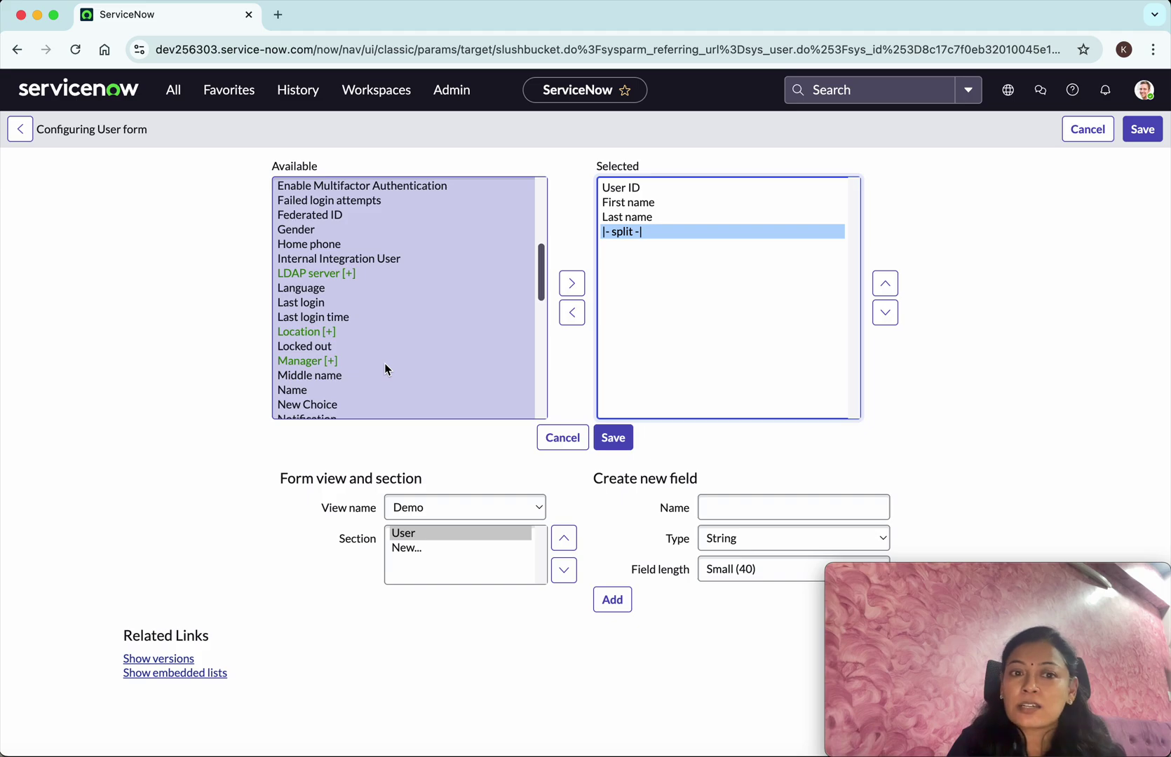
pyautogui.scroll(-3, 386, 369)
pyautogui.scroll(10, 386, 370)
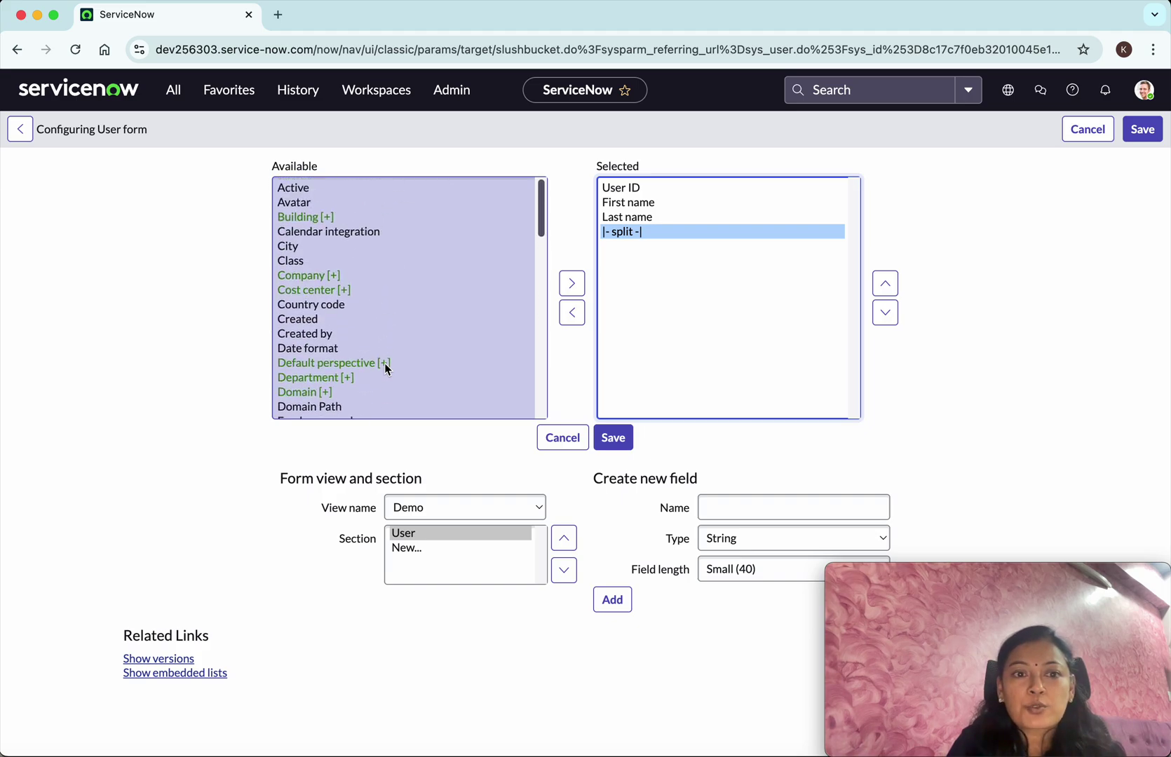
pyautogui.scroll(-20, 386, 370)
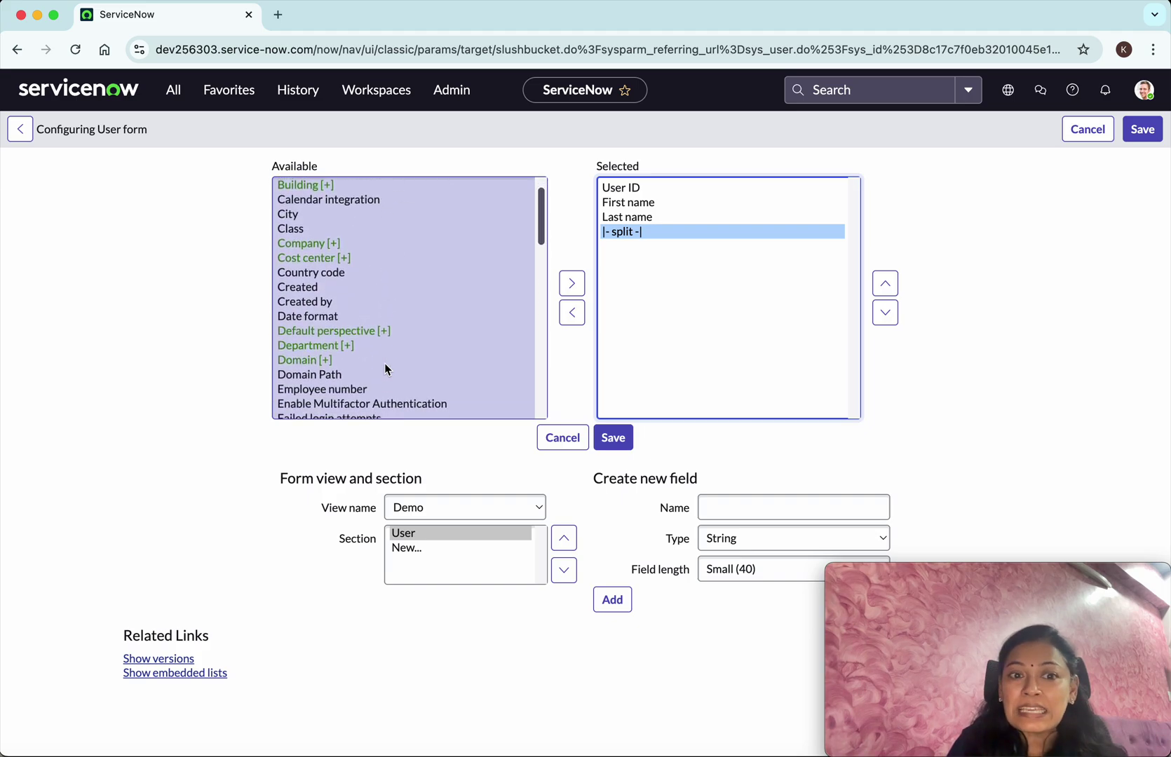
pyautogui.click(291, 412)
pyautogui.click(572, 284)
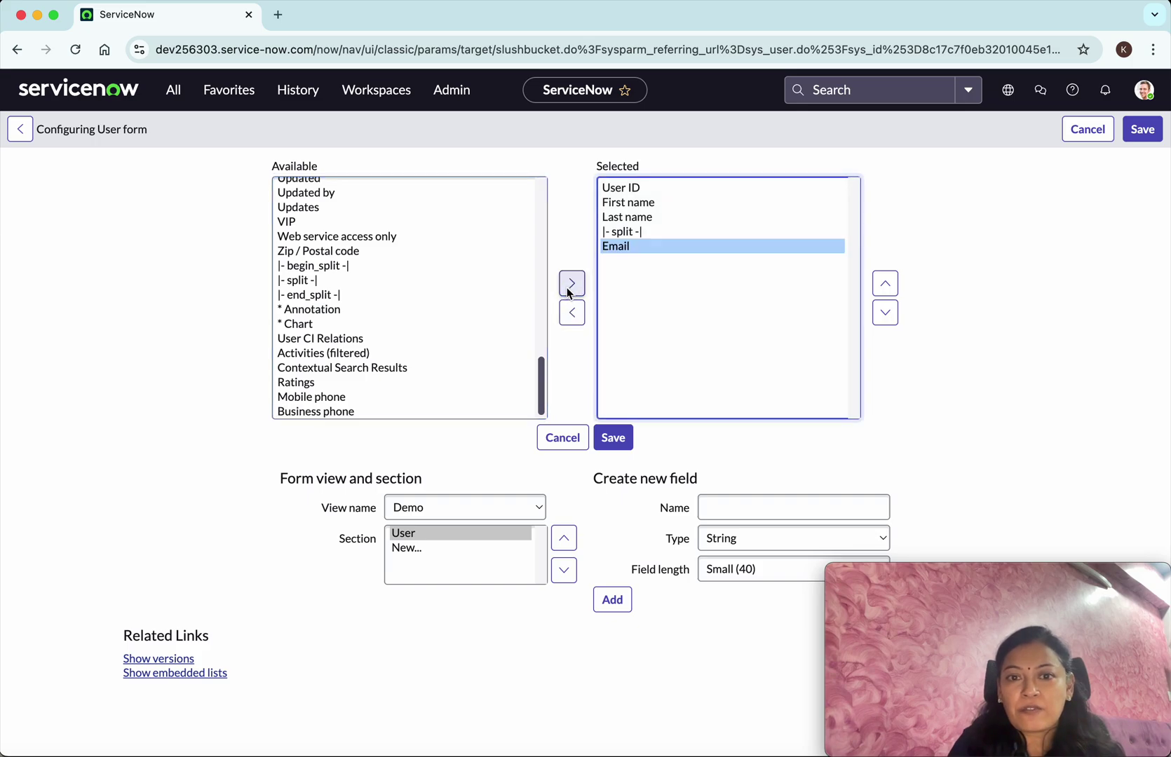
# Add Mobile phone, Business phone and end_split to Selected, then save the layout.
pyautogui.click(353, 397)
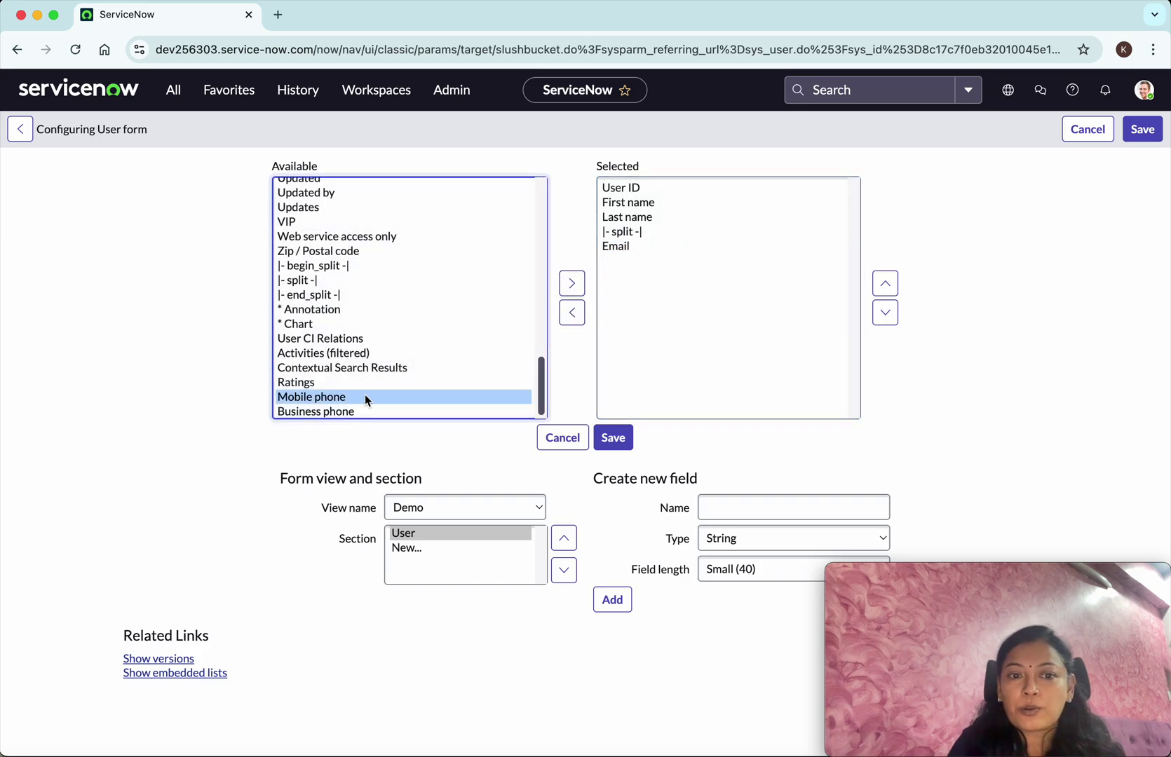
pyautogui.click(582, 284)
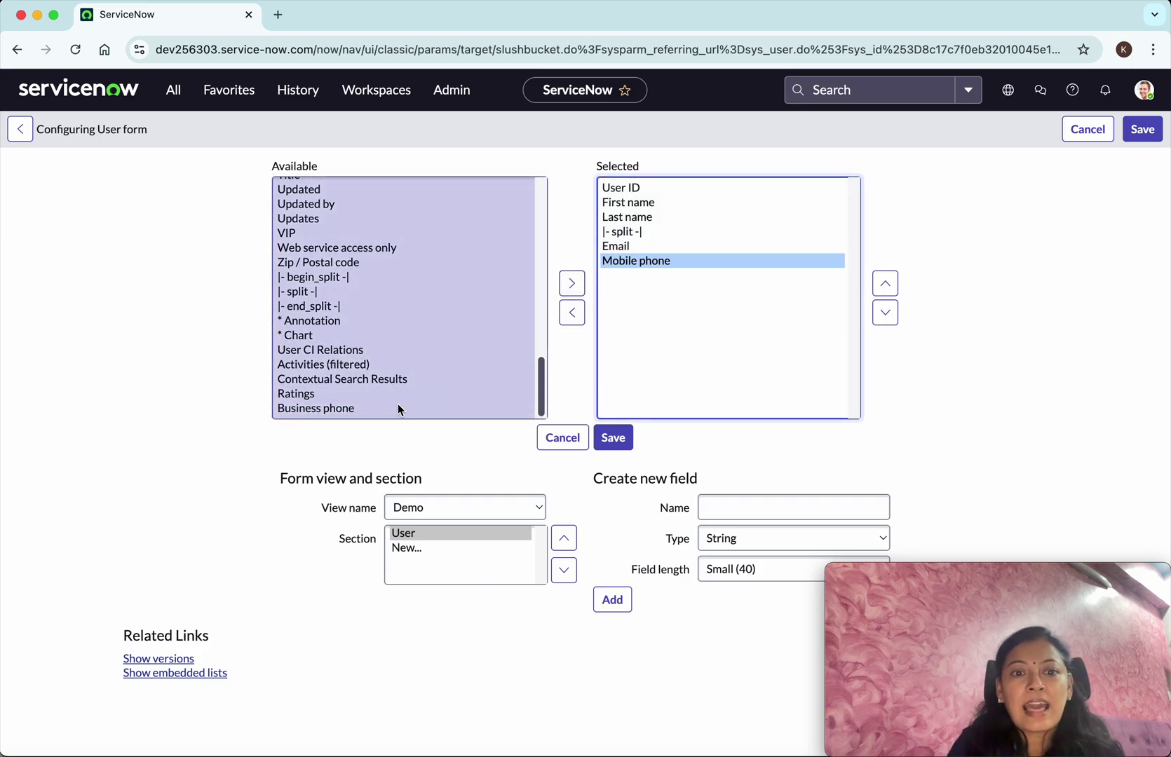
pyautogui.click(398, 410)
pyautogui.click(580, 291)
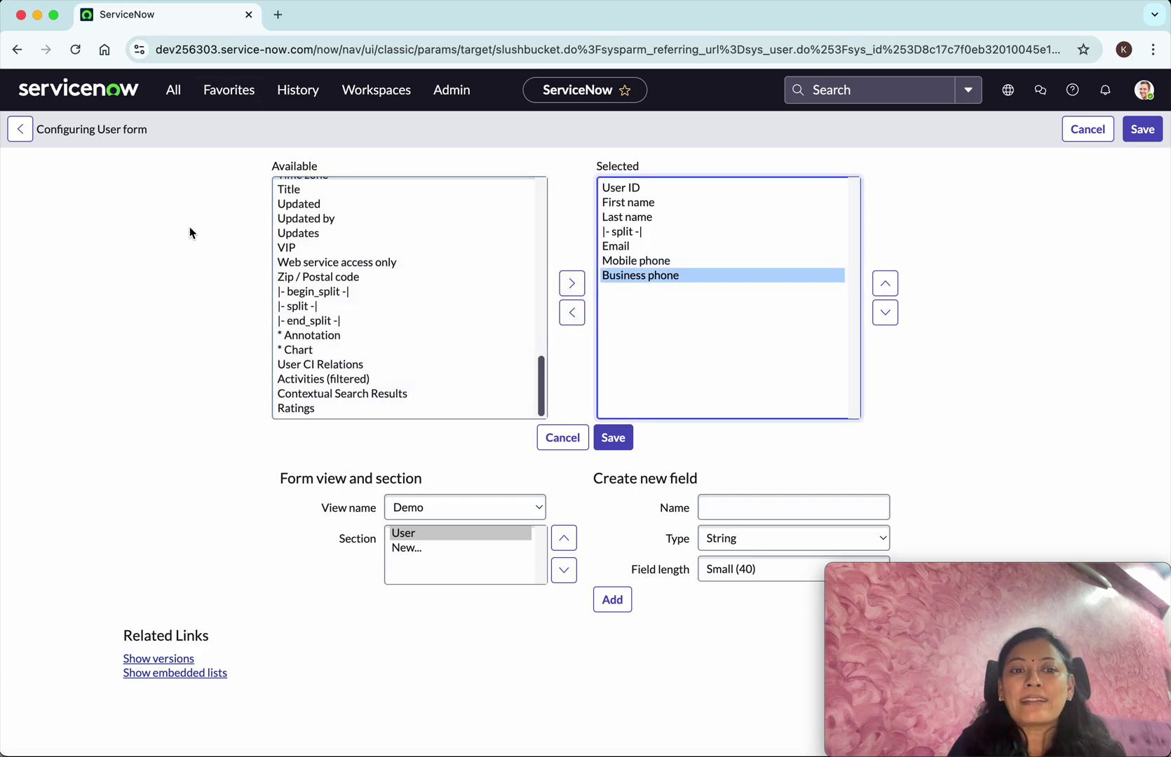
pyautogui.click(308, 320)
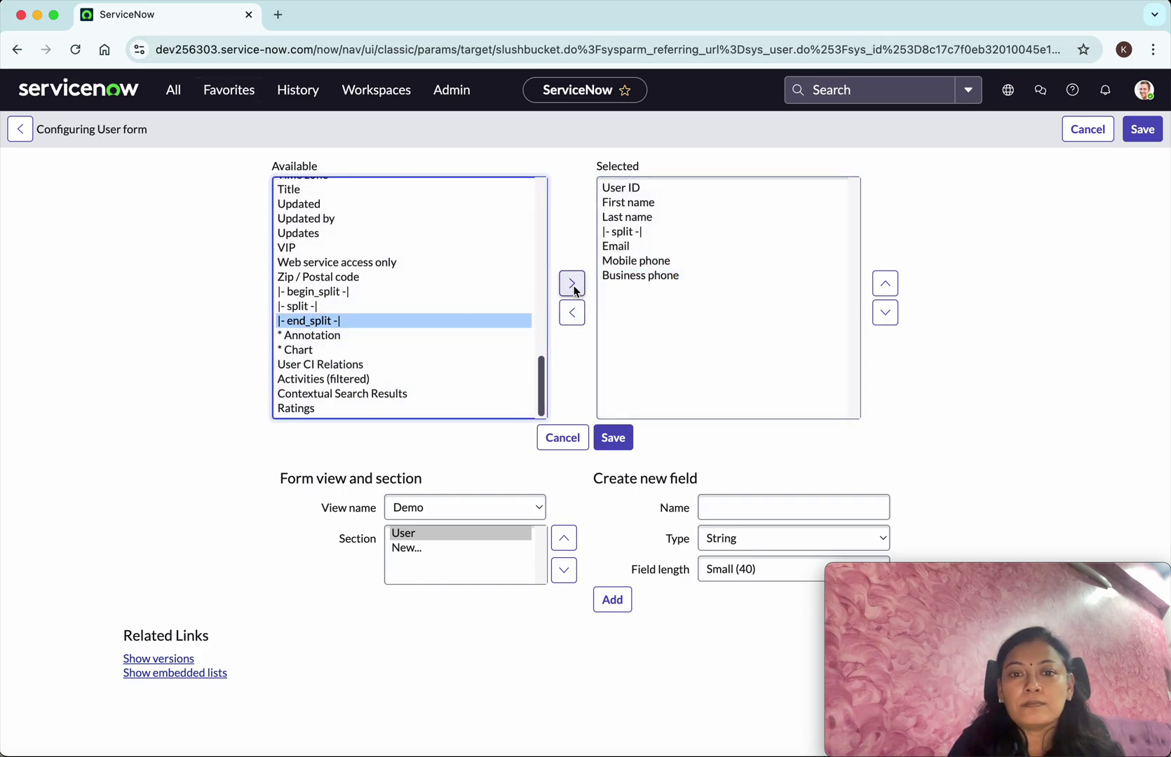
pyautogui.click(573, 286)
pyautogui.click(612, 439)
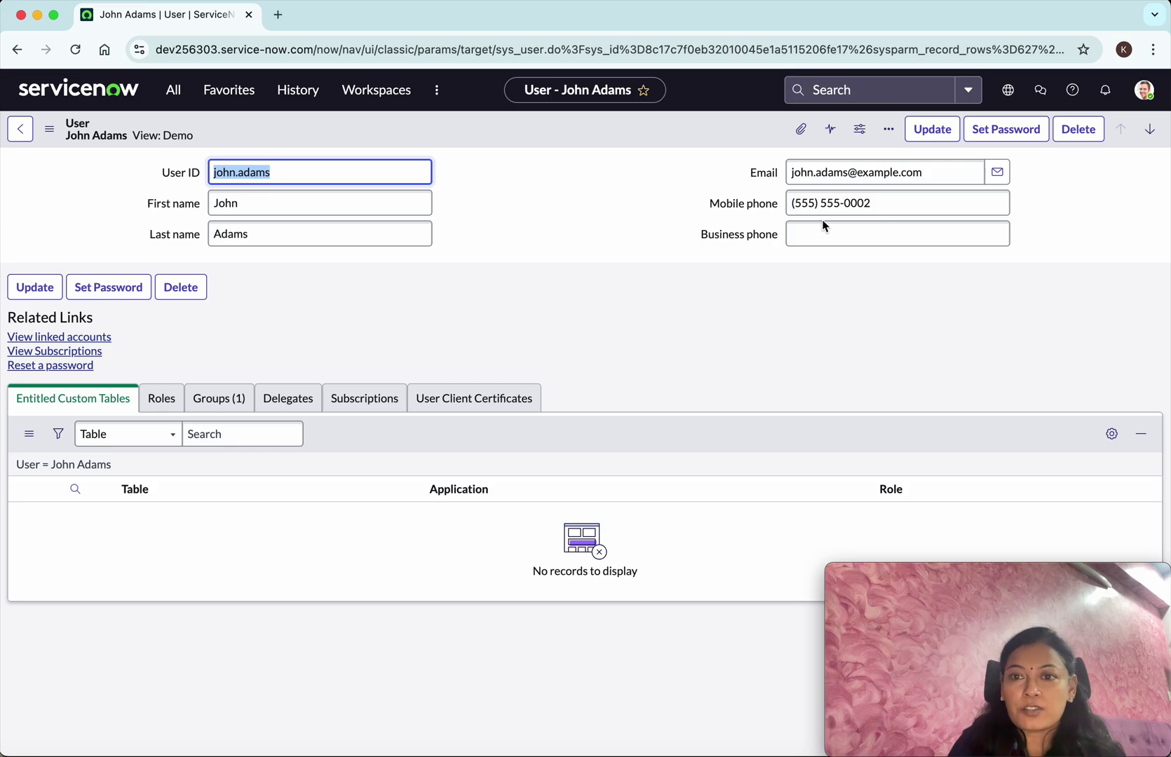
# Reopen Configure > Form Layout for the Demo view from the form's menu.
pyautogui.click(50, 131)
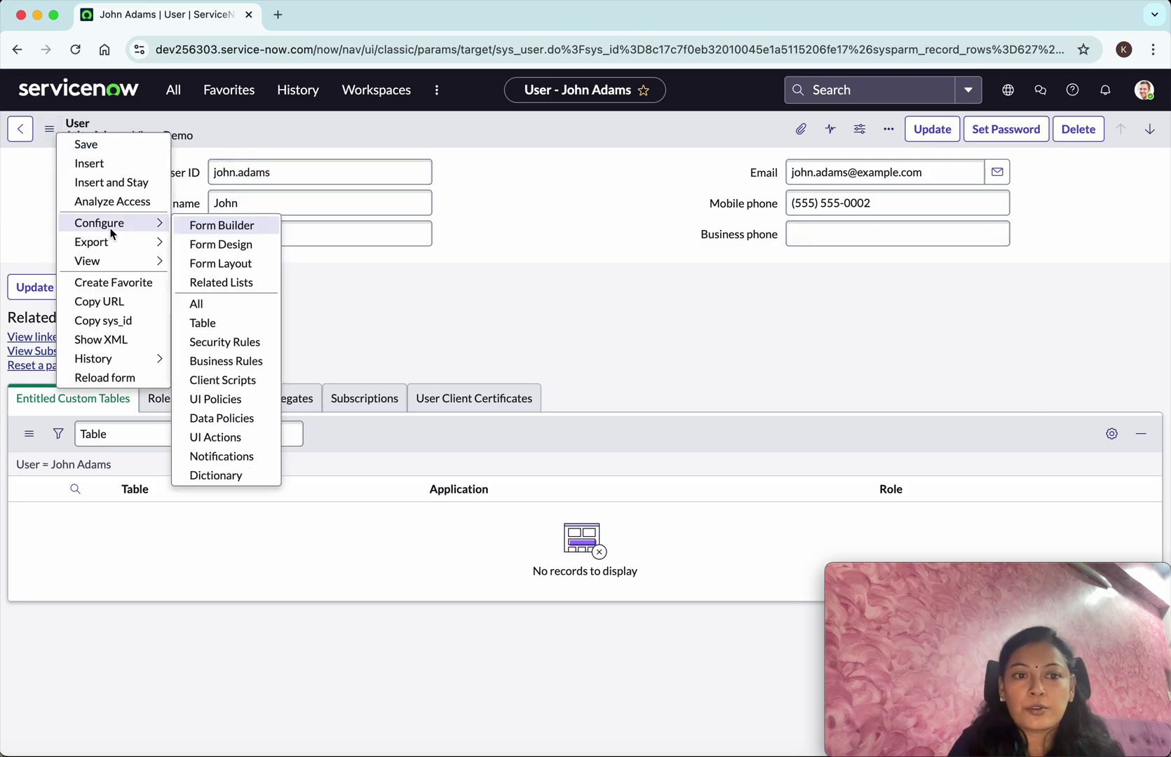
pyautogui.click(213, 266)
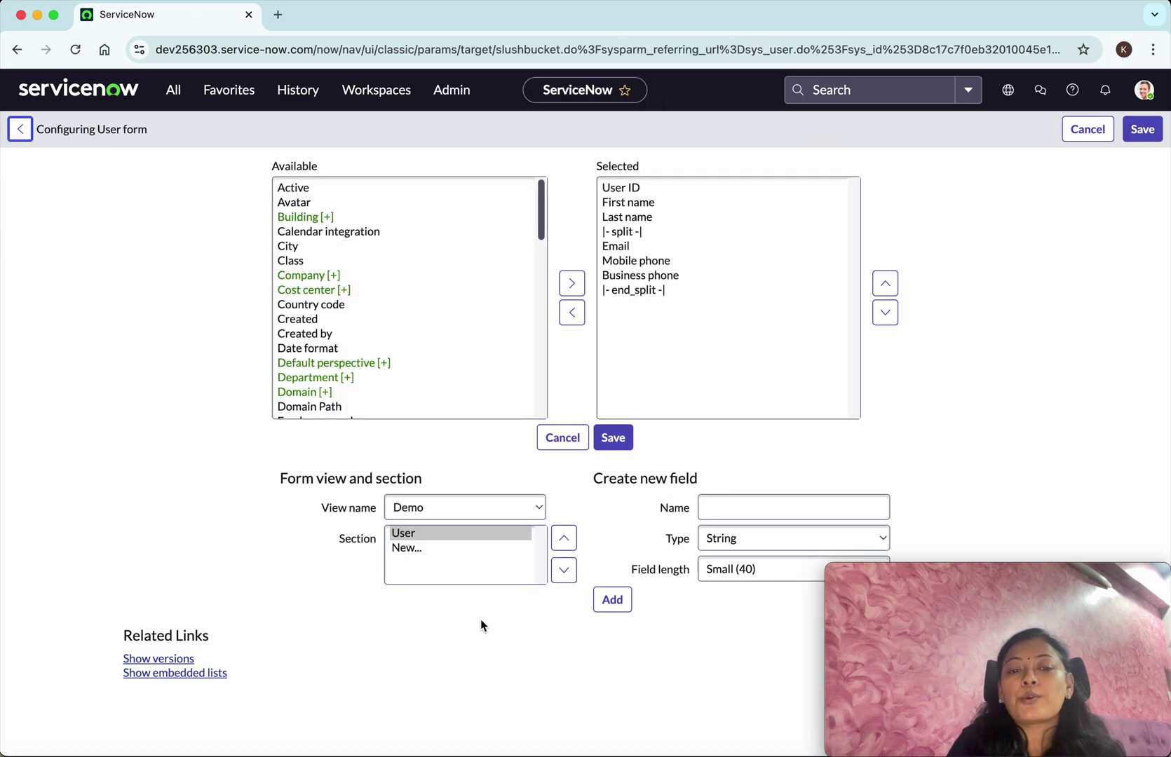
# Create a new form section captioned 'Personal'.
pyautogui.click(400, 548)
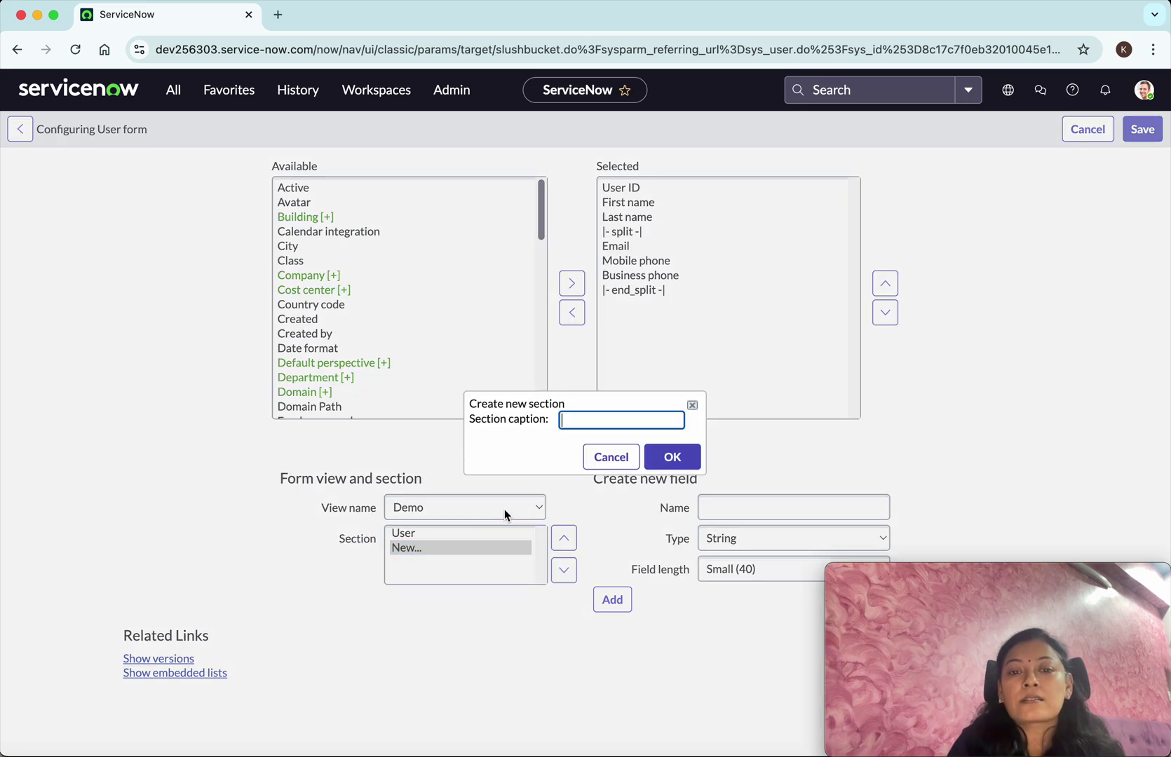
pyautogui.click(607, 423)
pyautogui.write('Per')
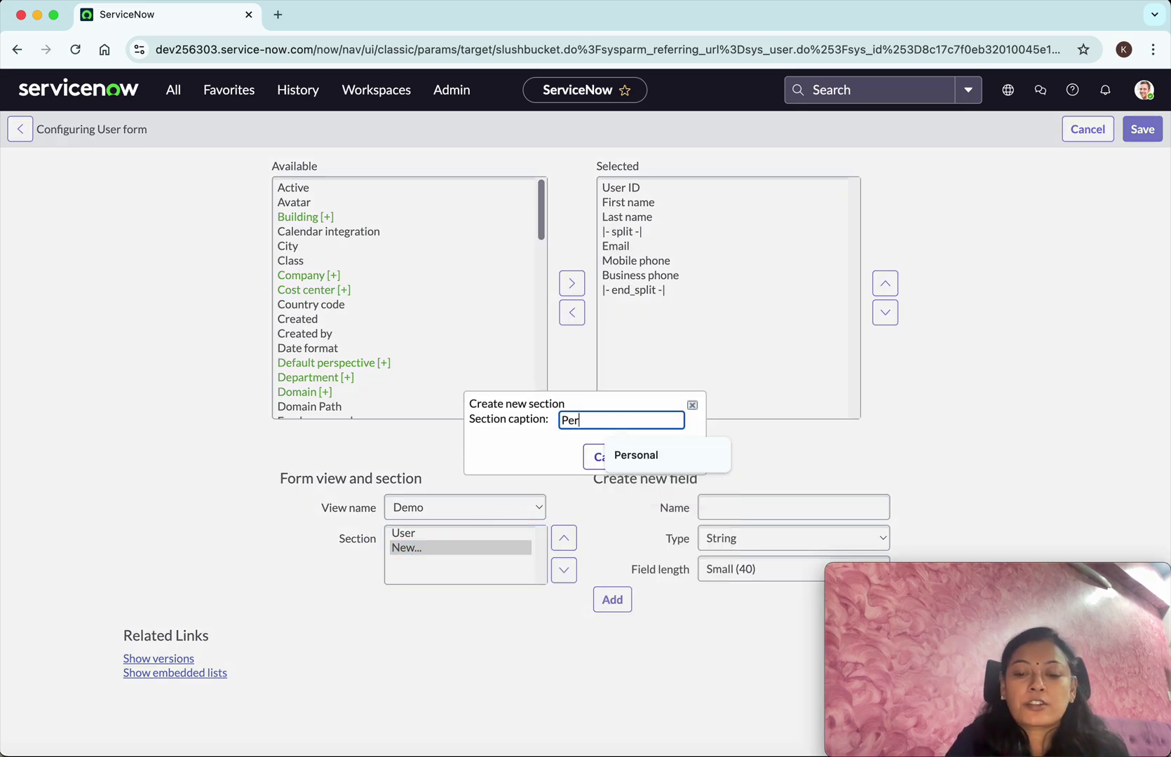
pyautogui.write('sonal')
pyautogui.click(676, 457)
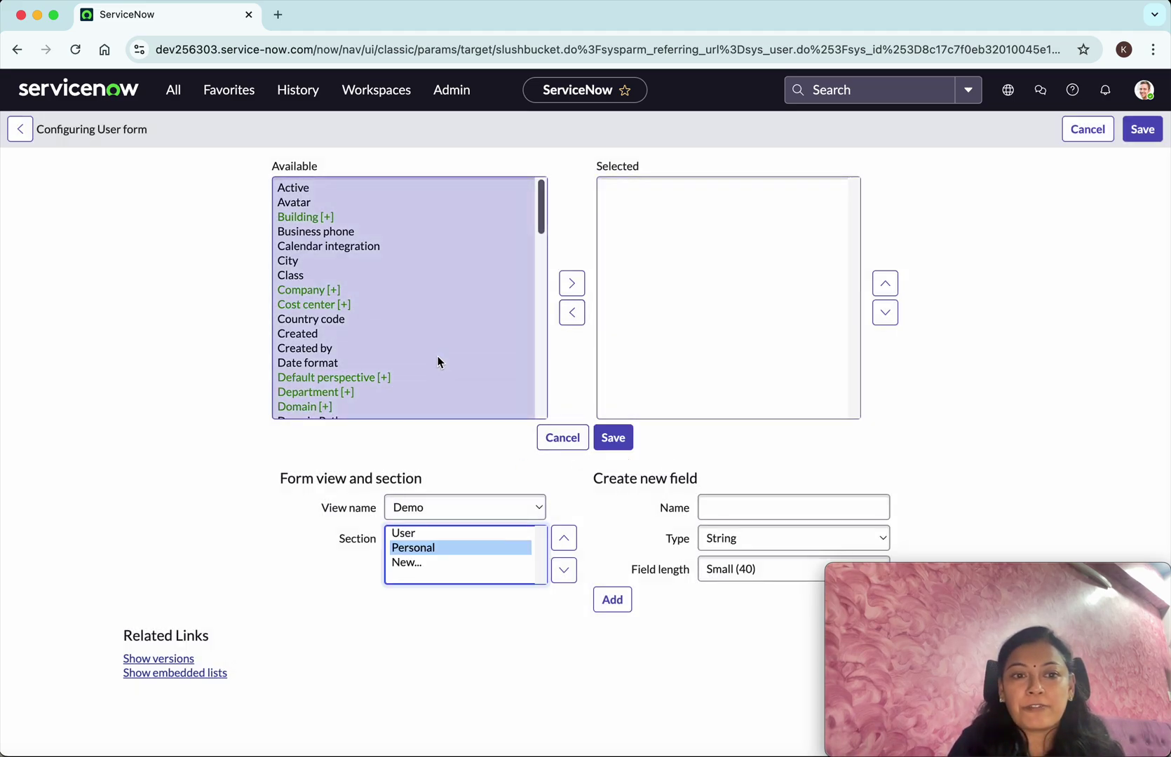
# Add Gender and Photo to the Personal section and save the layout.
pyautogui.scroll(-3, 438, 359)
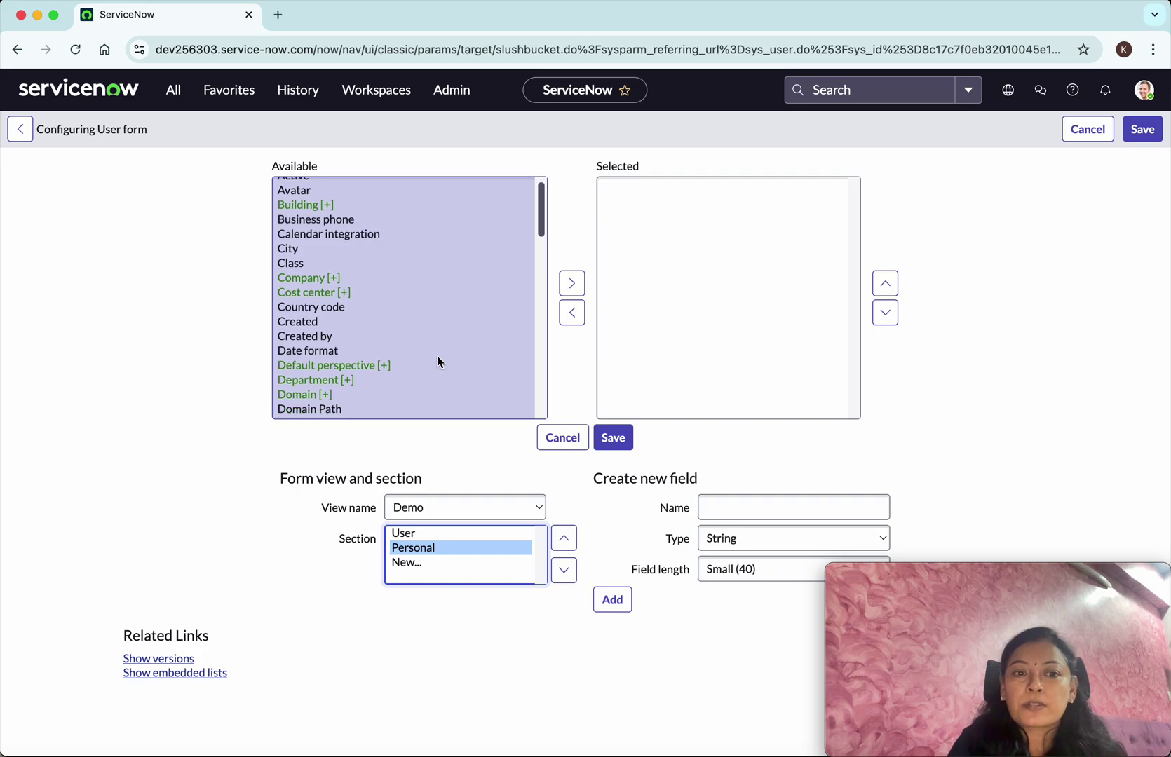
pyautogui.scroll(-2, 438, 357)
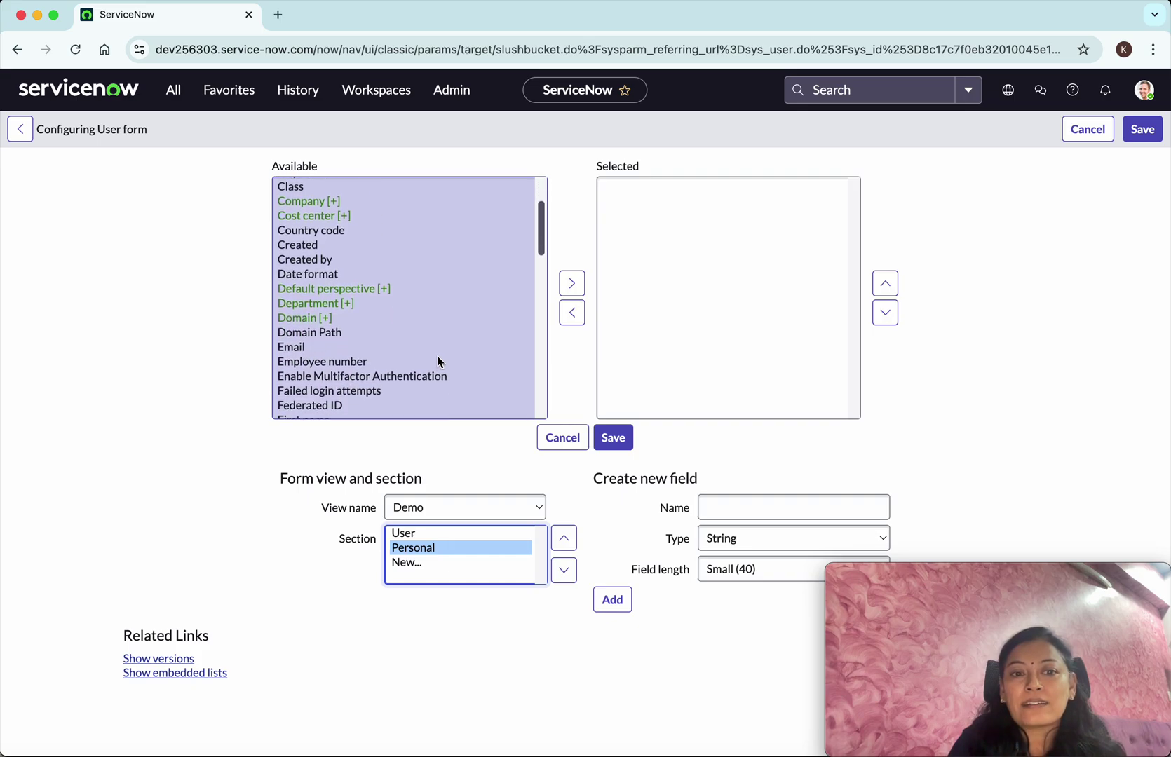
pyautogui.click(331, 346)
pyautogui.press('g')
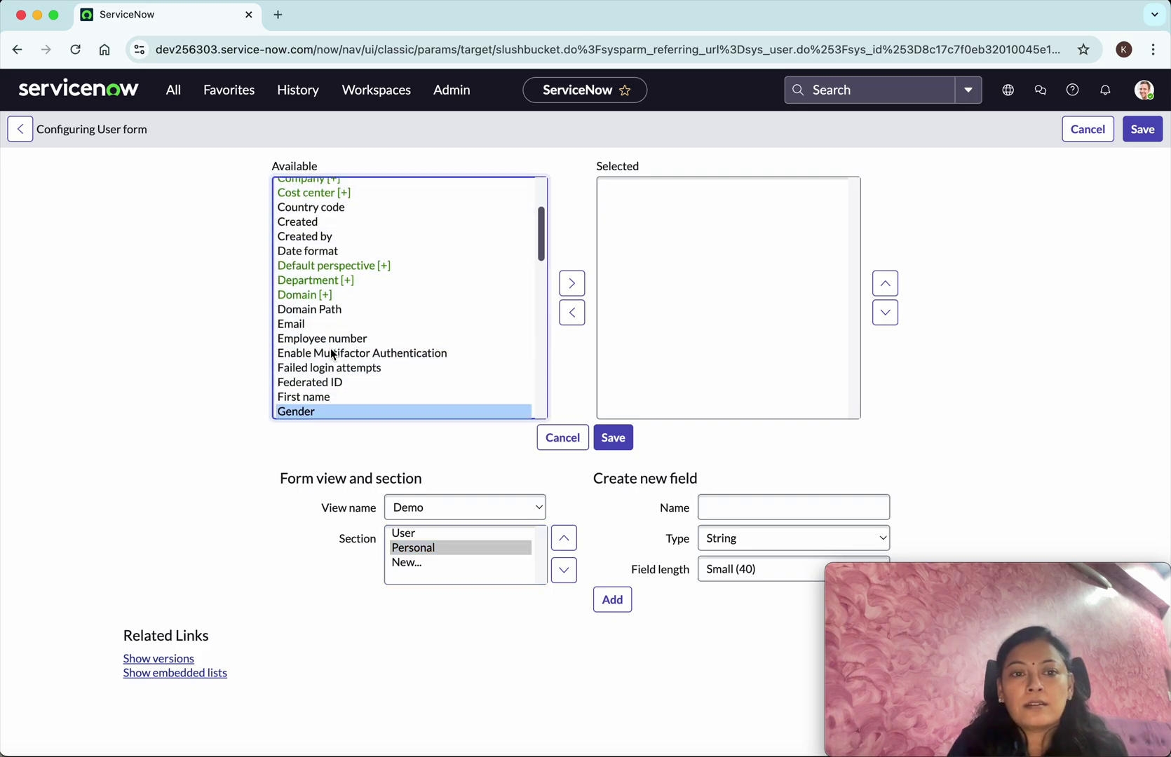
pyautogui.click(573, 283)
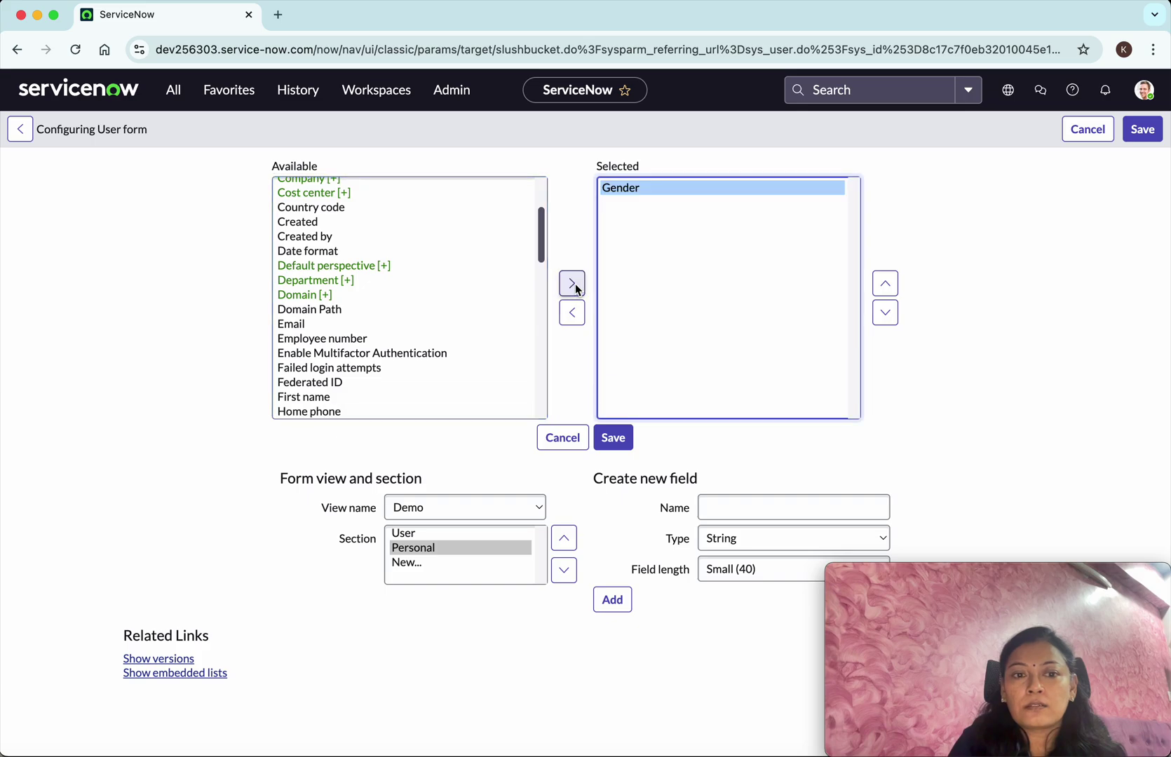
pyautogui.scroll(-4, 354, 391)
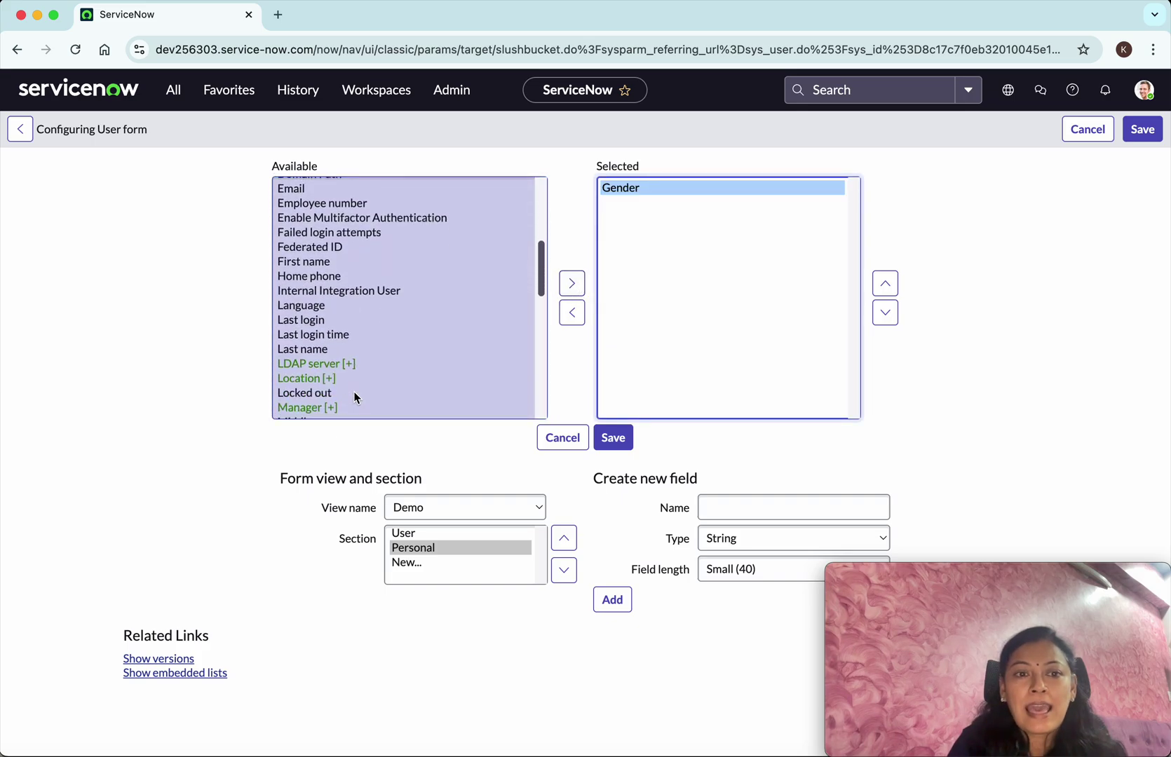
pyautogui.scroll(-5, 354, 397)
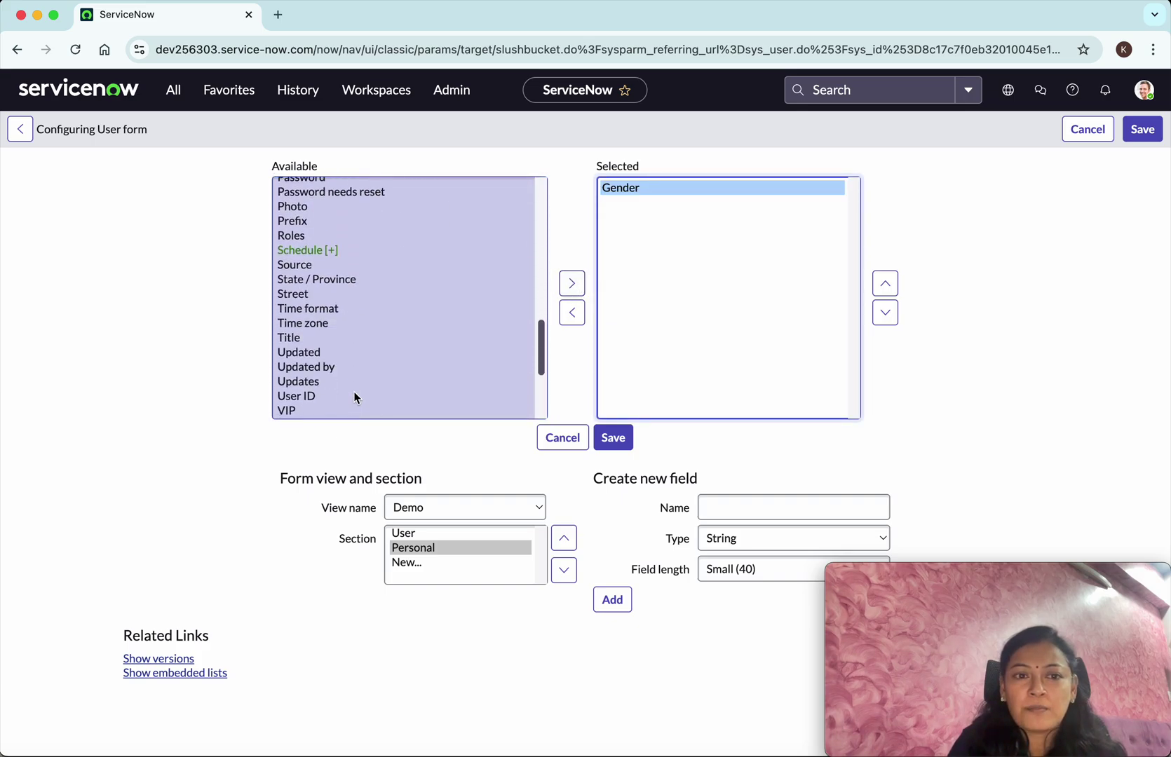
pyautogui.click(299, 207)
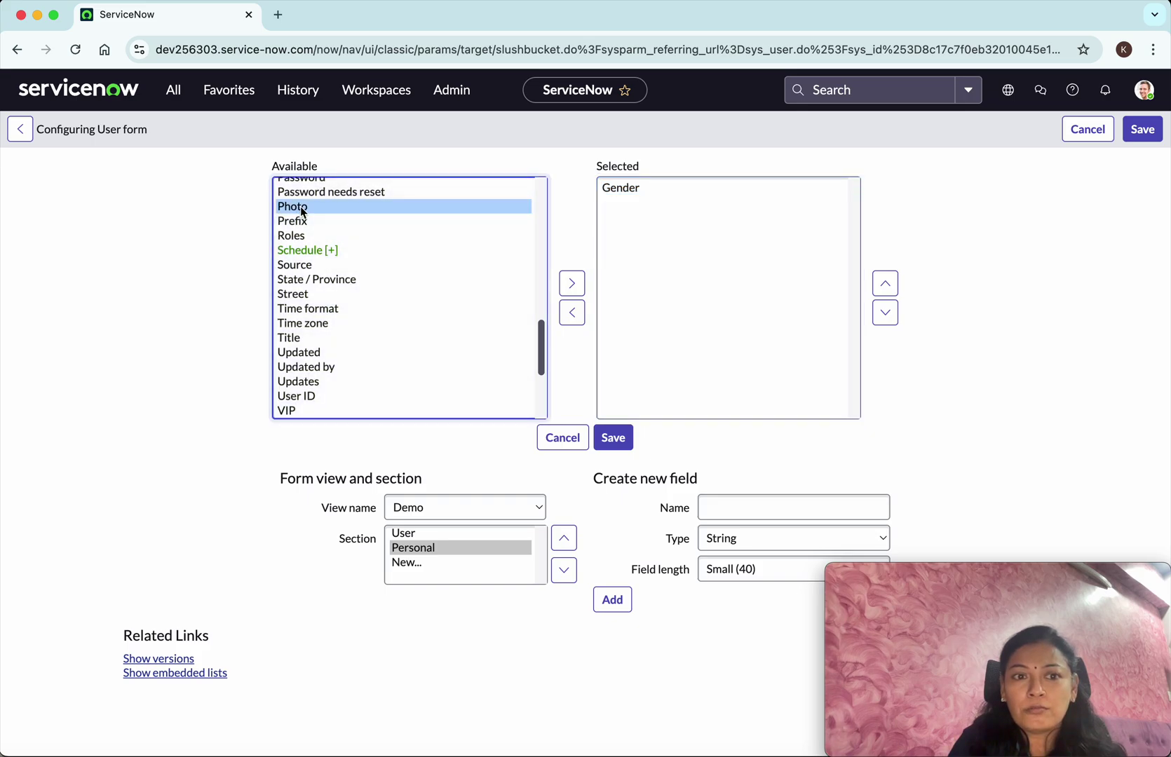
pyautogui.click(576, 283)
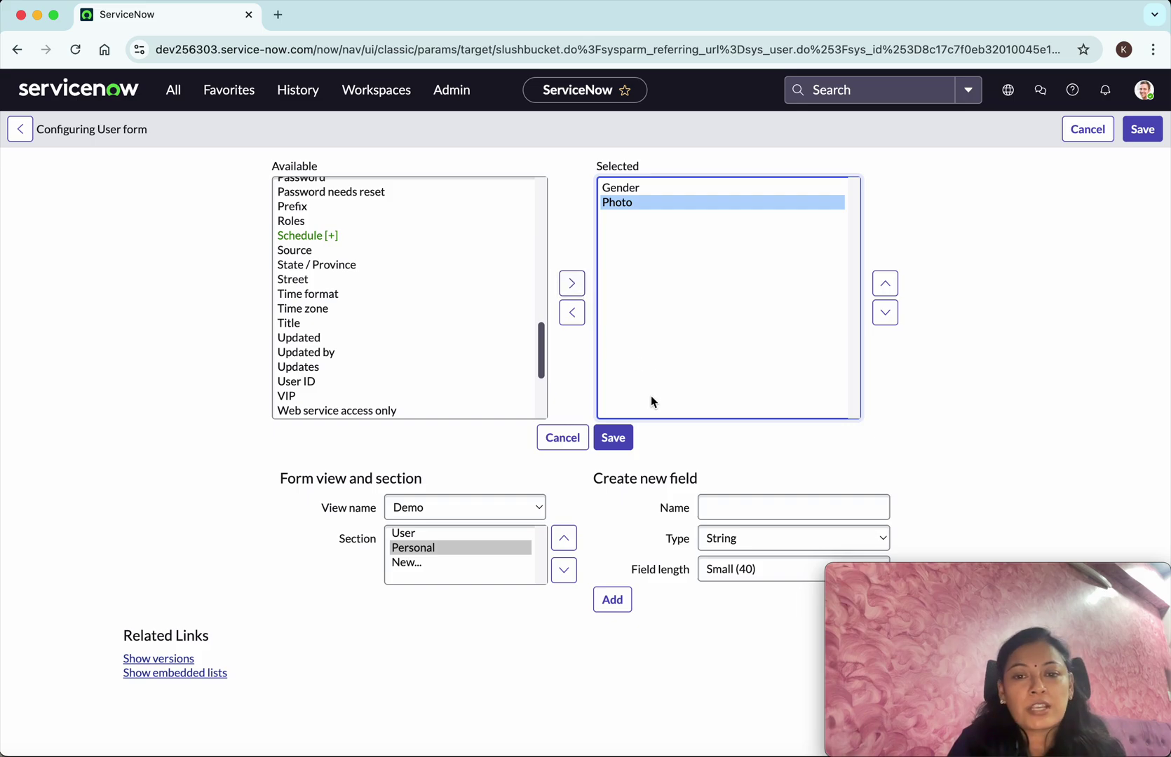
pyautogui.click(624, 441)
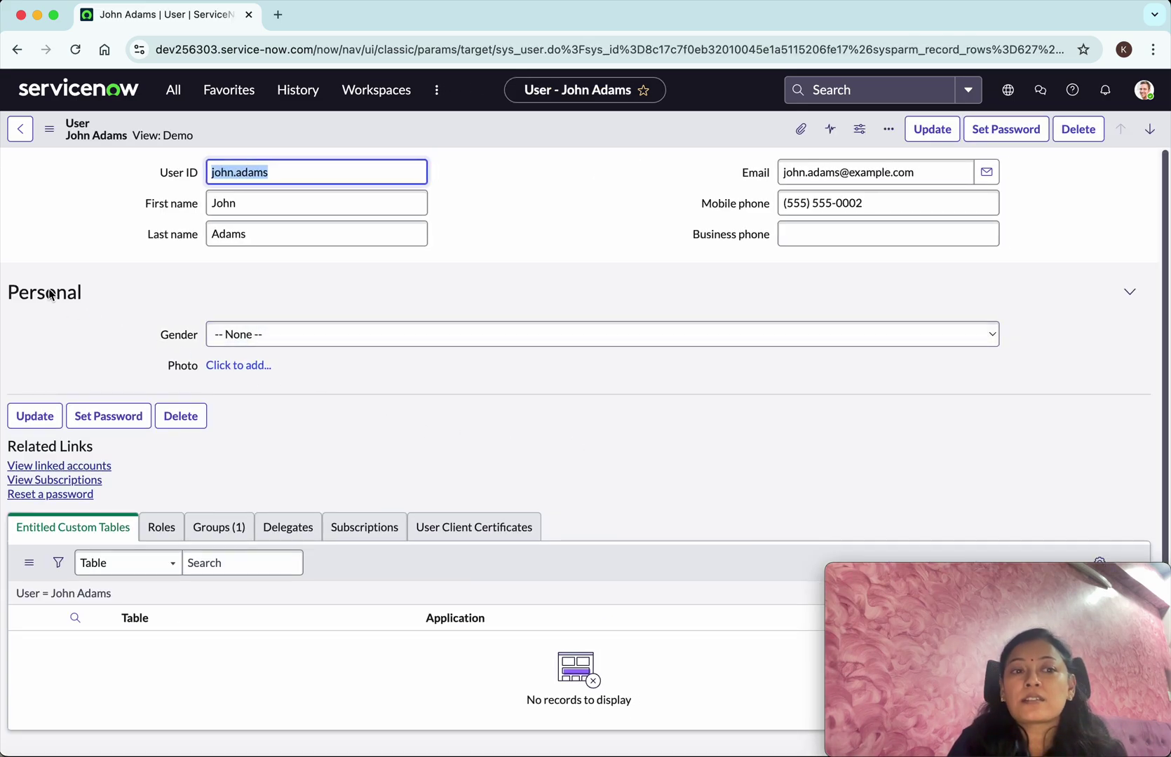
# Check the Gender choices, then reopen Configure > Form Layout for the Demo view.
pyautogui.click(279, 337)
pyautogui.click(279, 338)
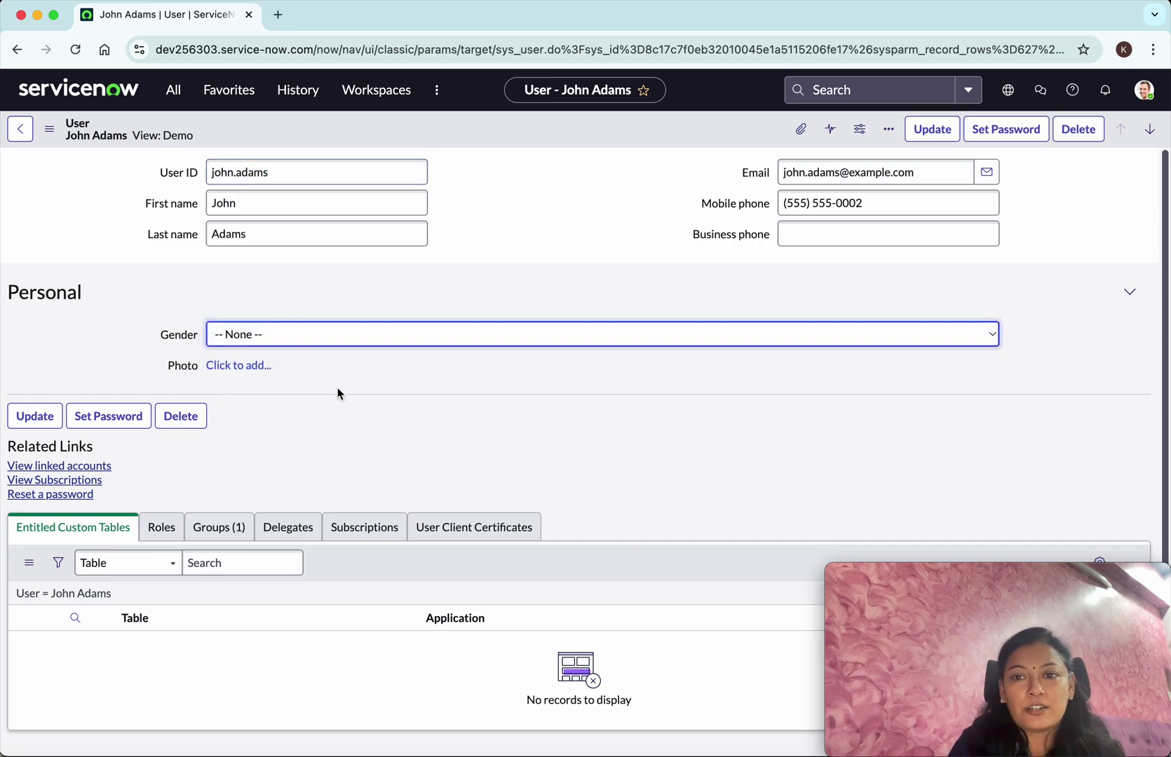
pyautogui.click(51, 131)
pyautogui.moveTo(144, 226)
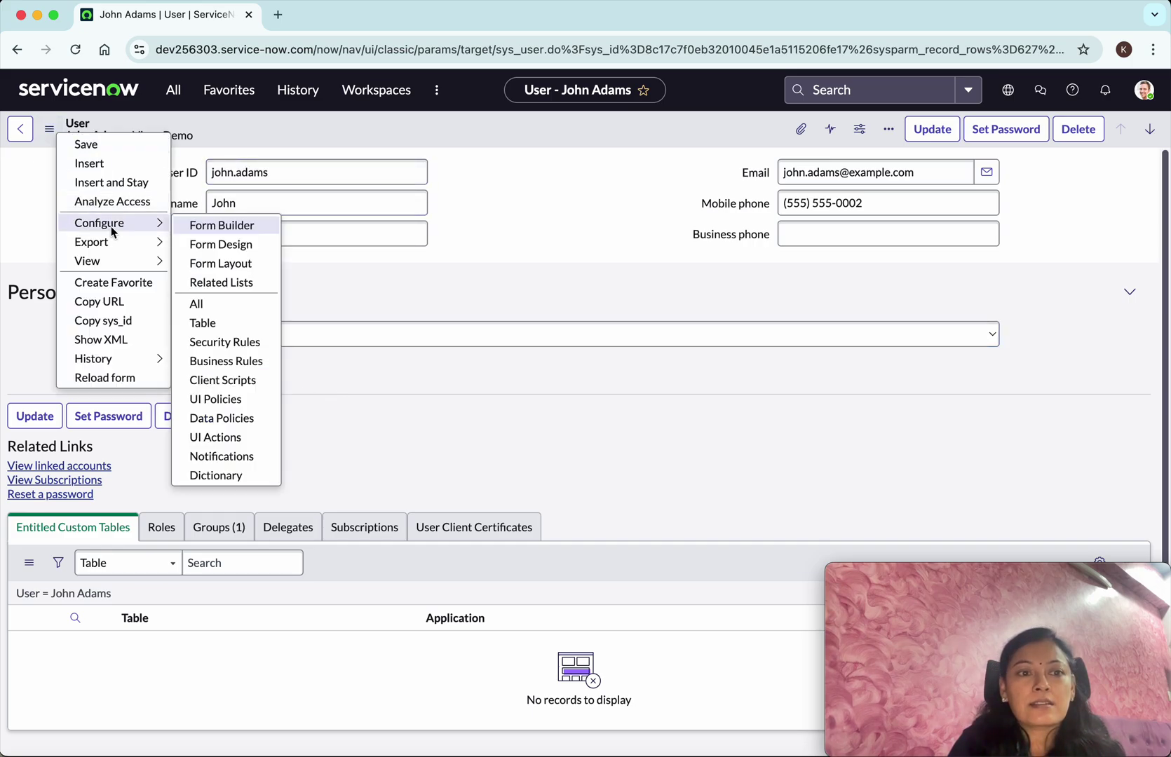
pyautogui.click(234, 265)
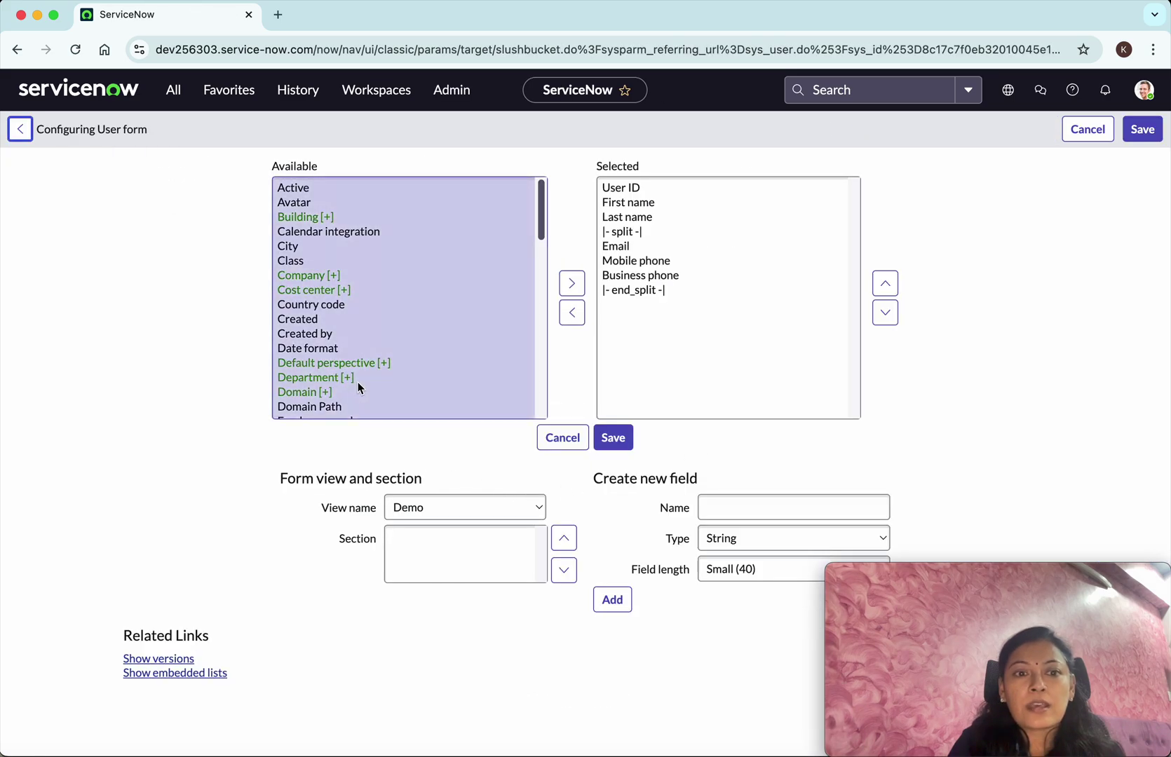
# Add a Section Separator annotation reading 'Personal Details' to the User section and save the layout.
pyautogui.scroll(-15, 358, 388)
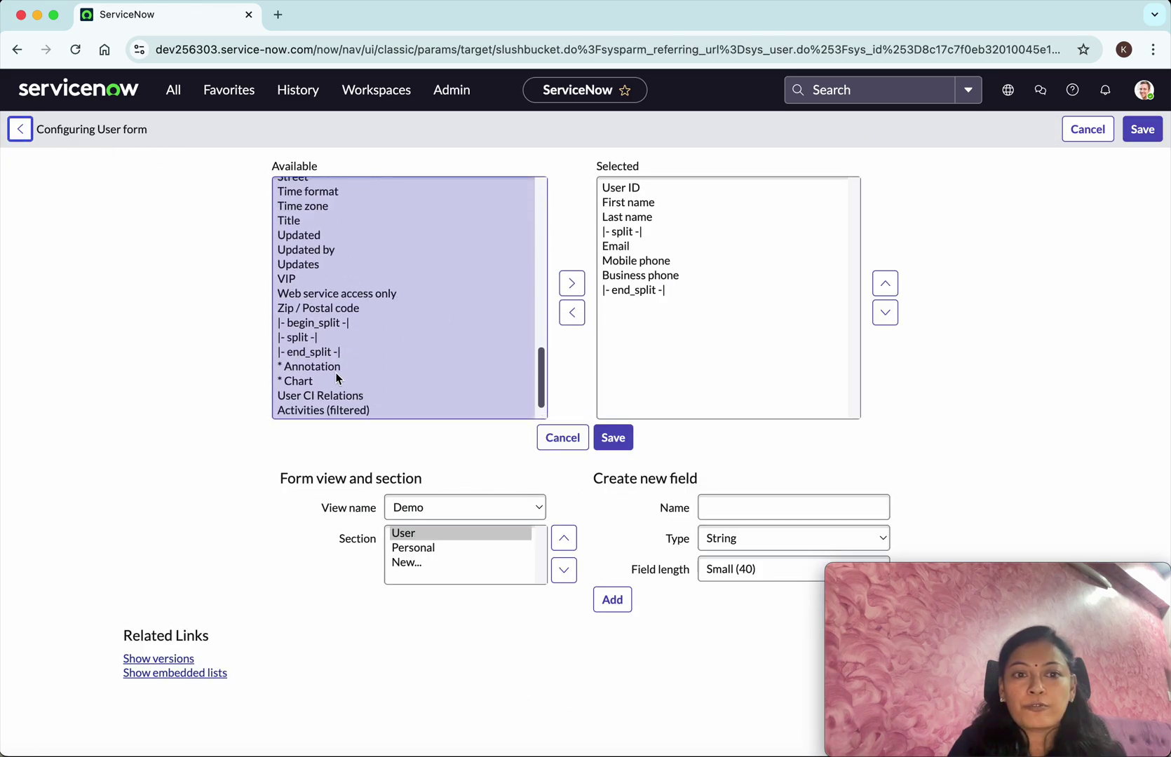
pyautogui.click(347, 366)
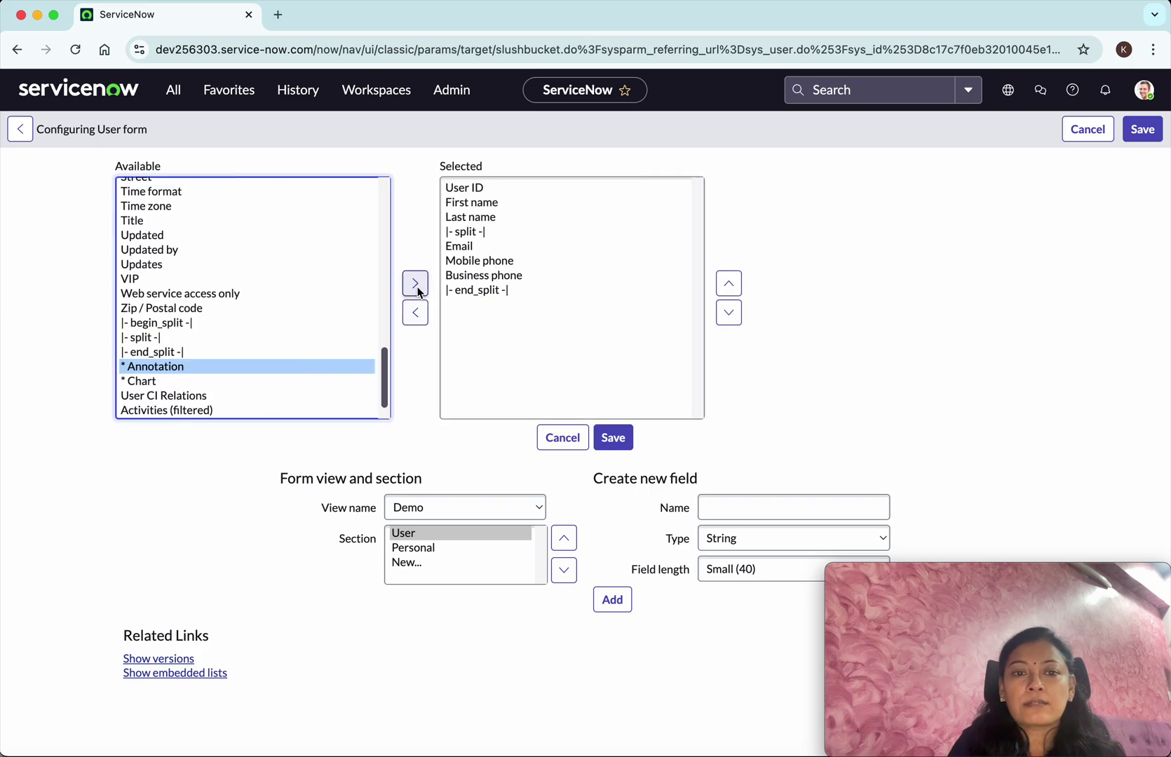
pyautogui.click(416, 283)
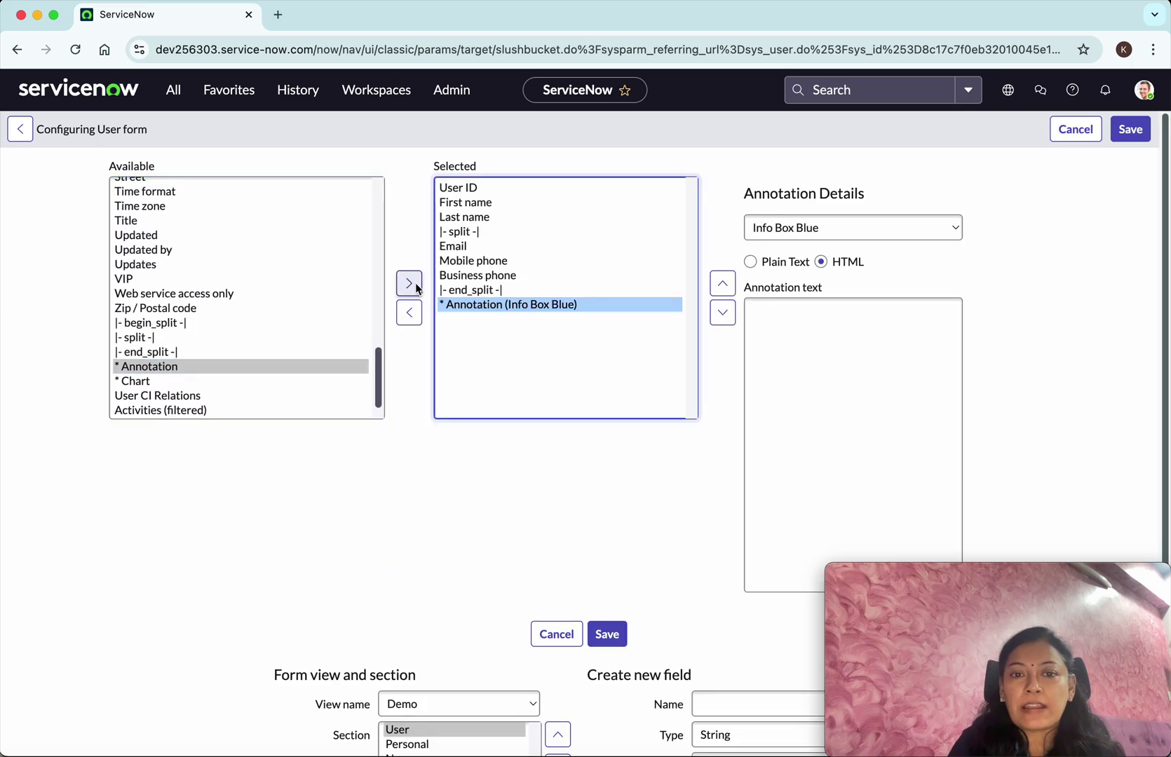
pyautogui.click(948, 232)
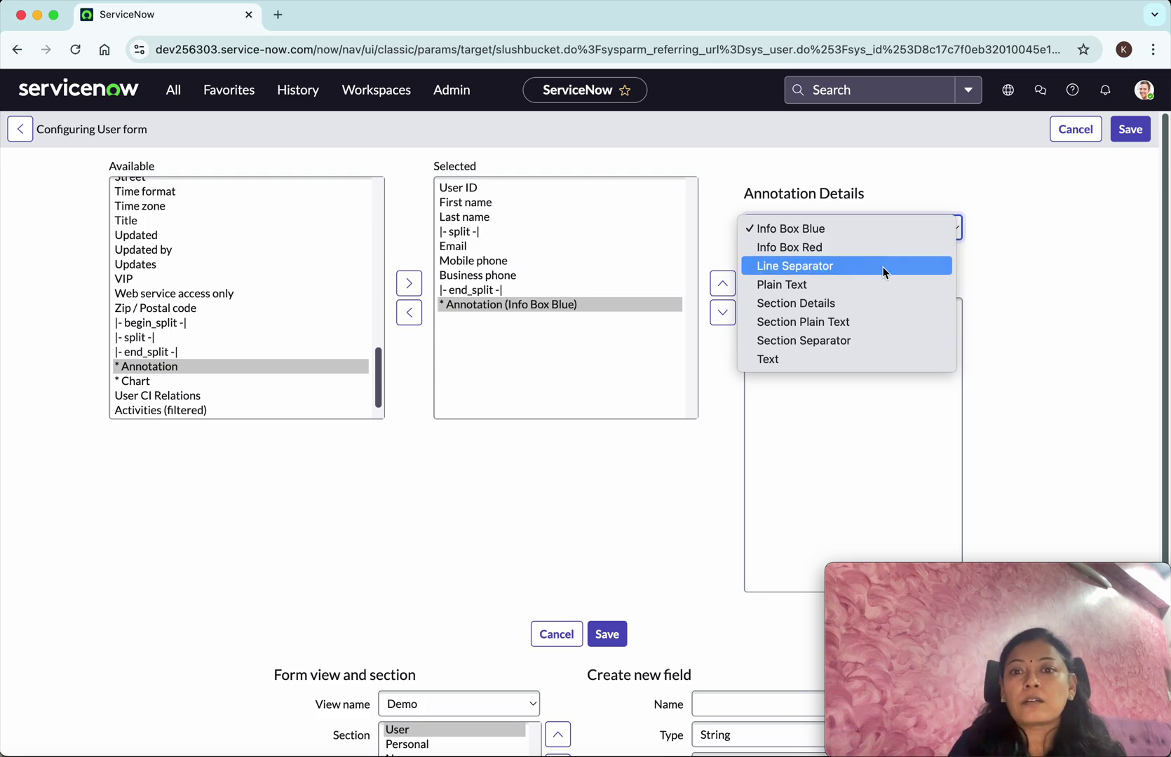
pyautogui.click(875, 341)
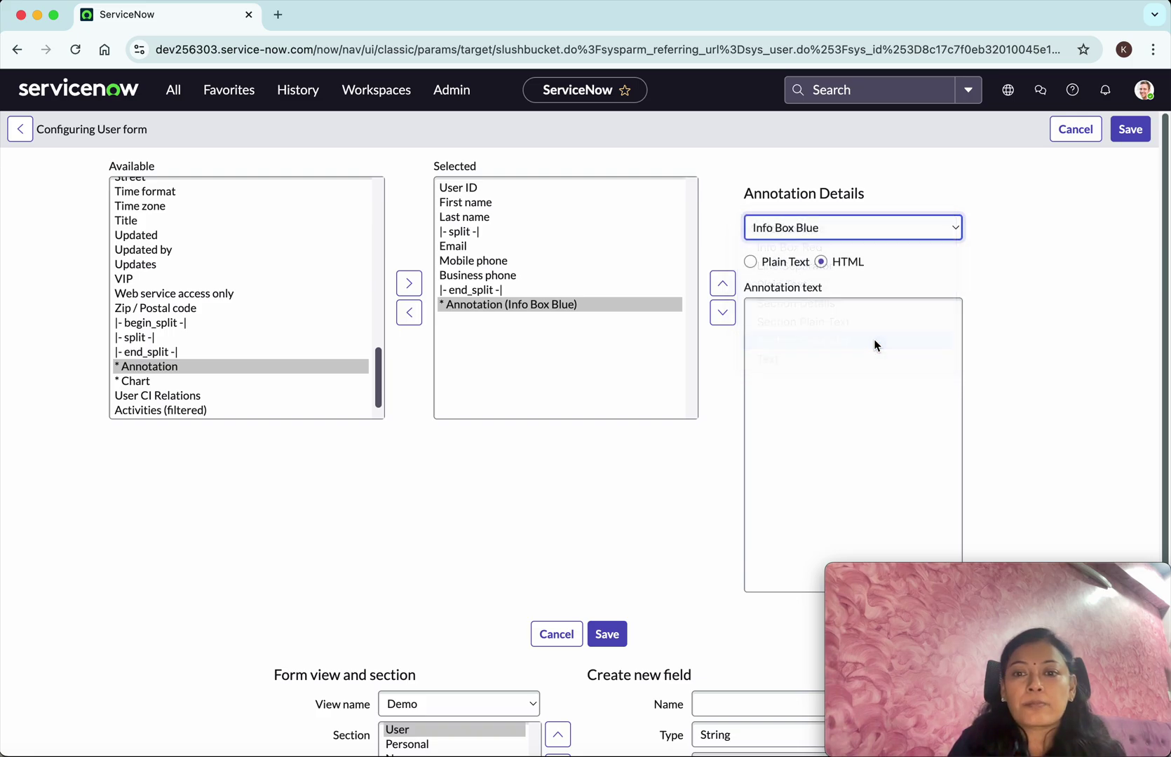
pyautogui.click(819, 332)
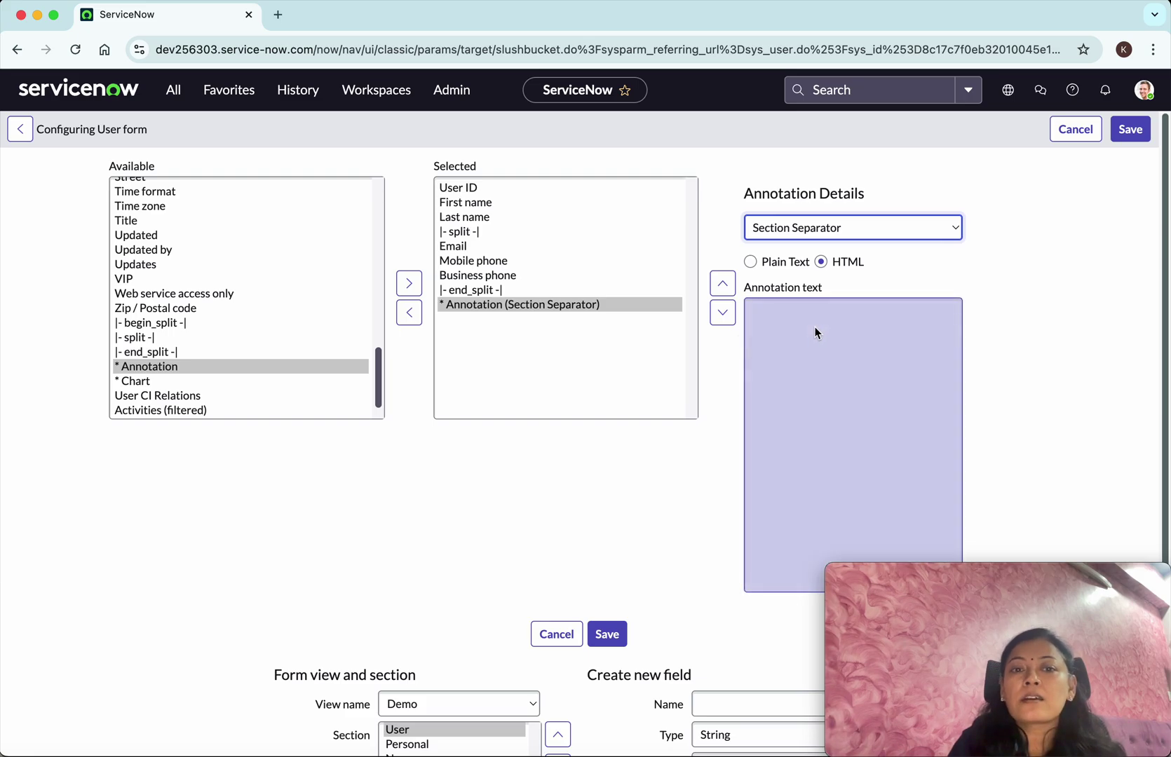
pyautogui.write('Personal Details')
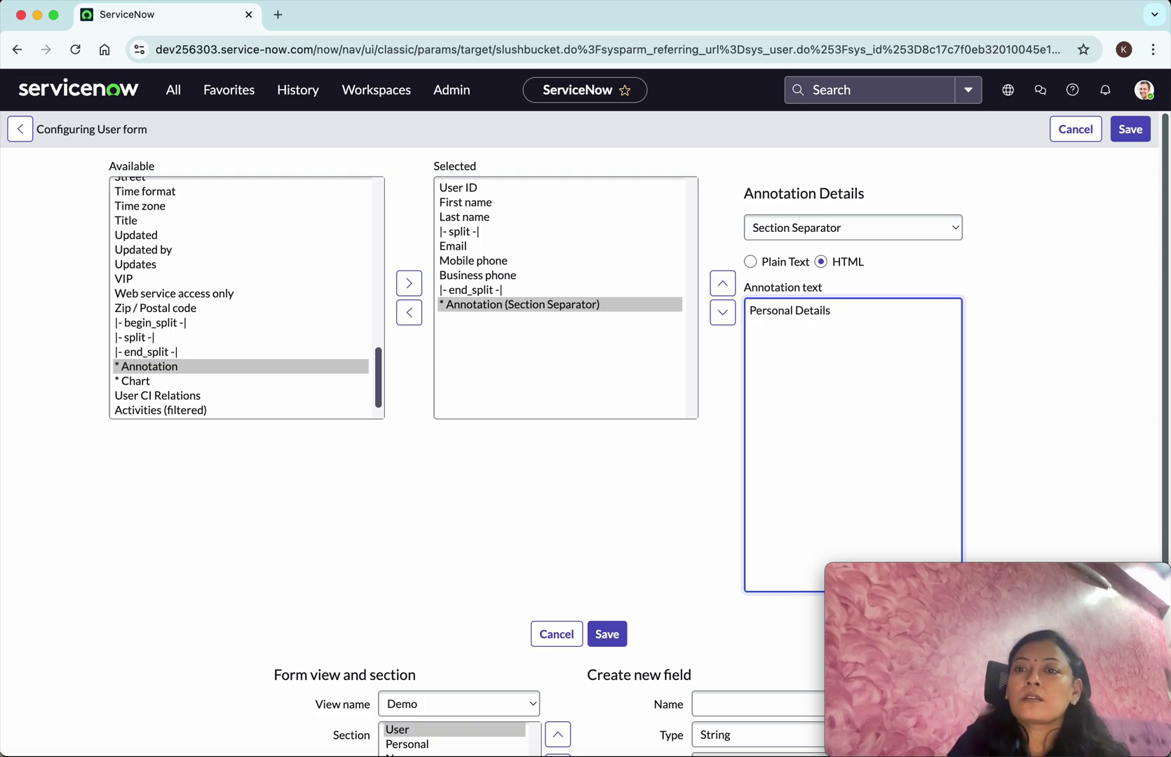
pyautogui.click(607, 635)
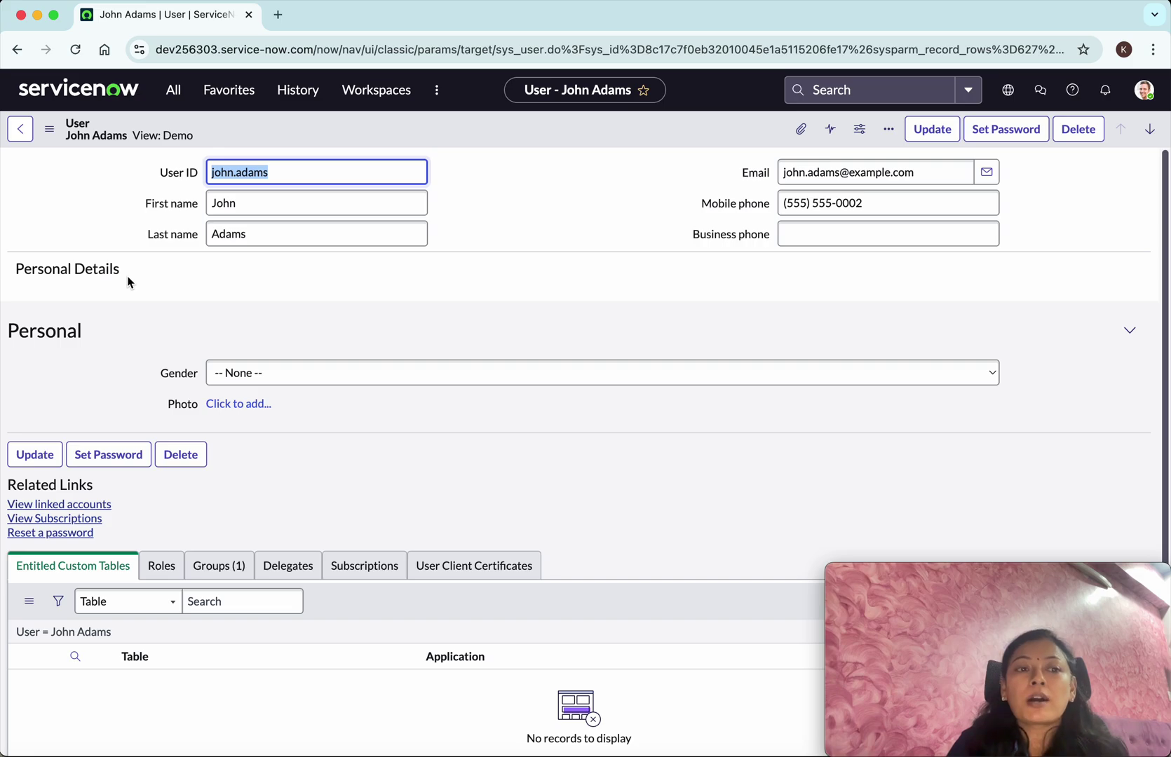
# In Form Layout, switch the 'Personal Details' annotation from Section Separator to Section Details and save.
pyautogui.click(47, 131)
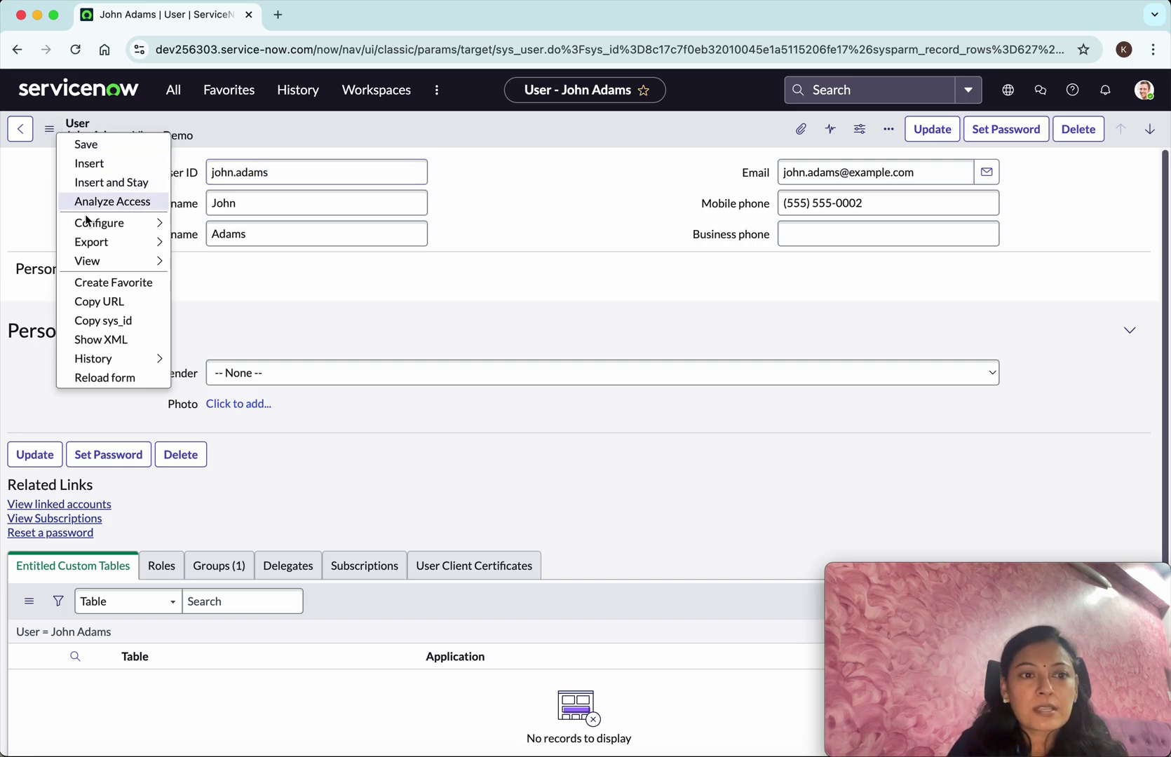
pyautogui.moveTo(91, 223)
pyautogui.click(239, 264)
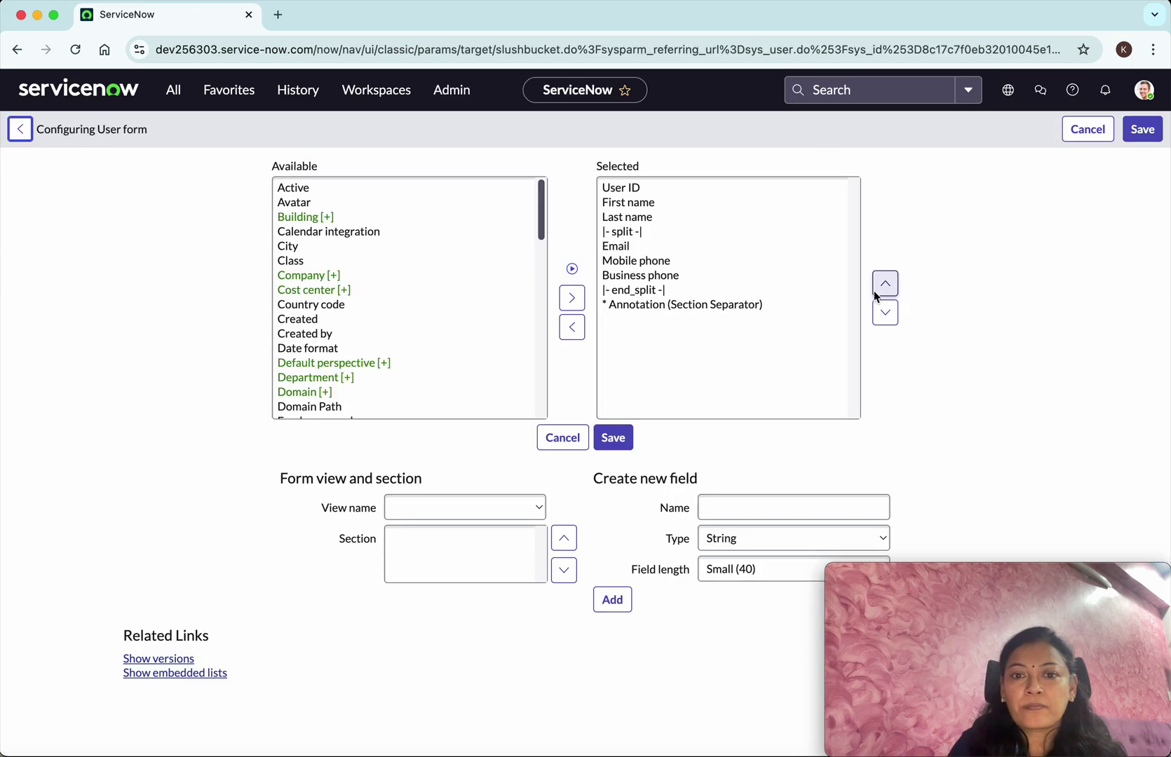
pyautogui.click(685, 304)
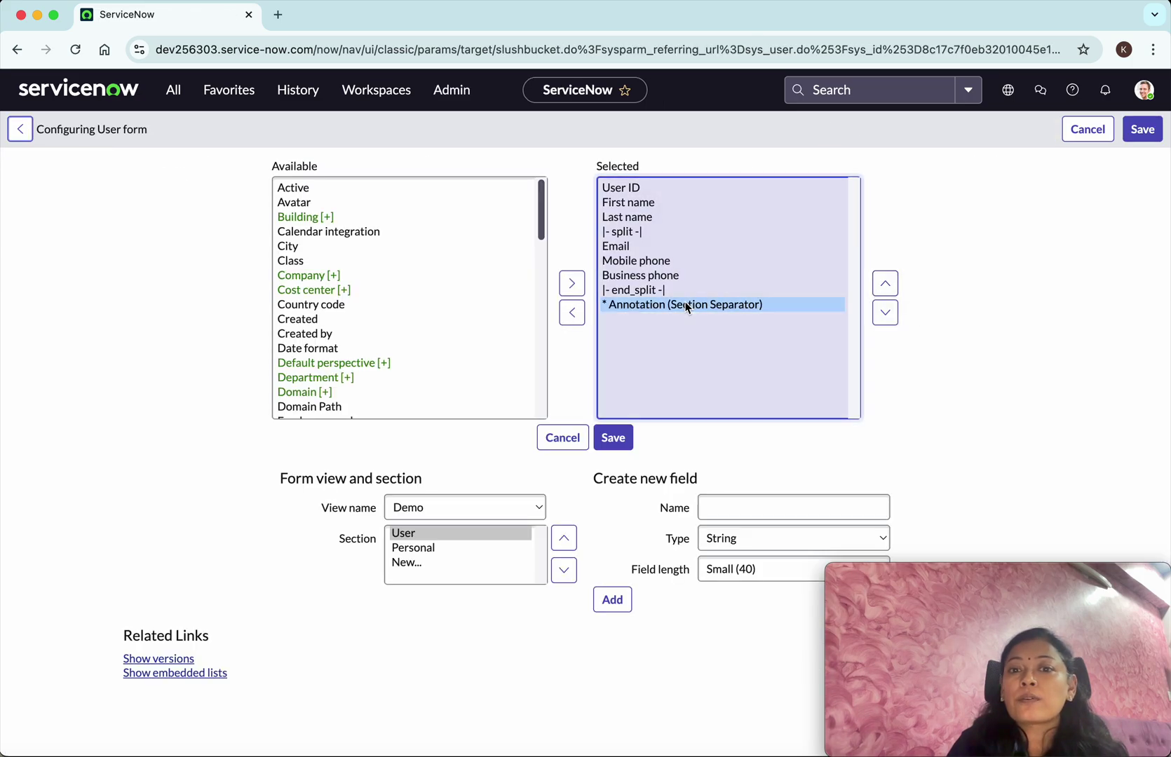
pyautogui.click(926, 235)
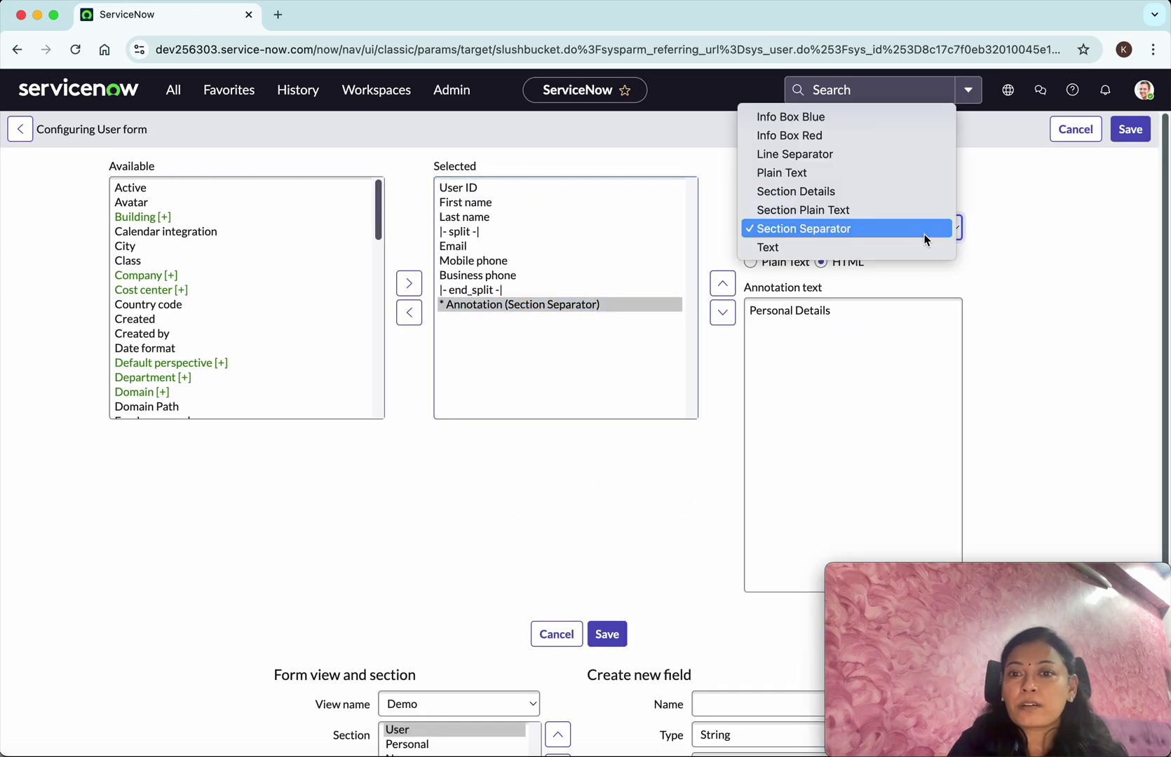
pyautogui.click(834, 192)
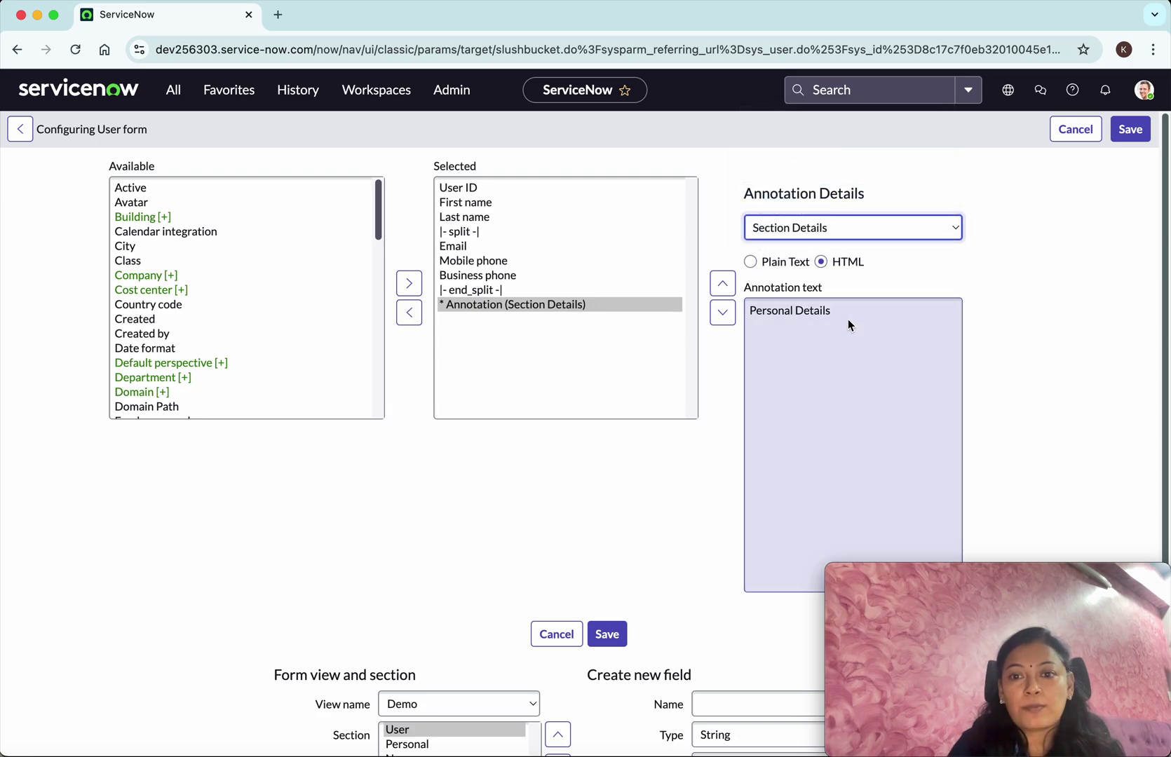
pyautogui.click(619, 641)
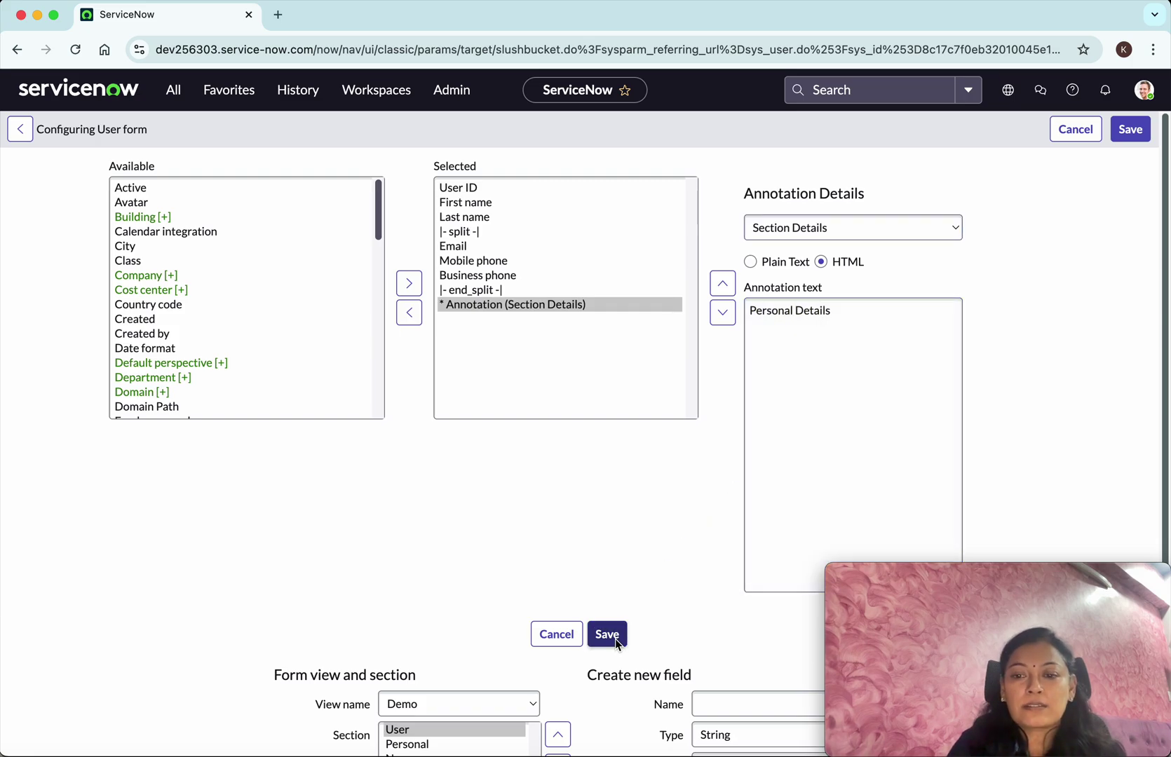